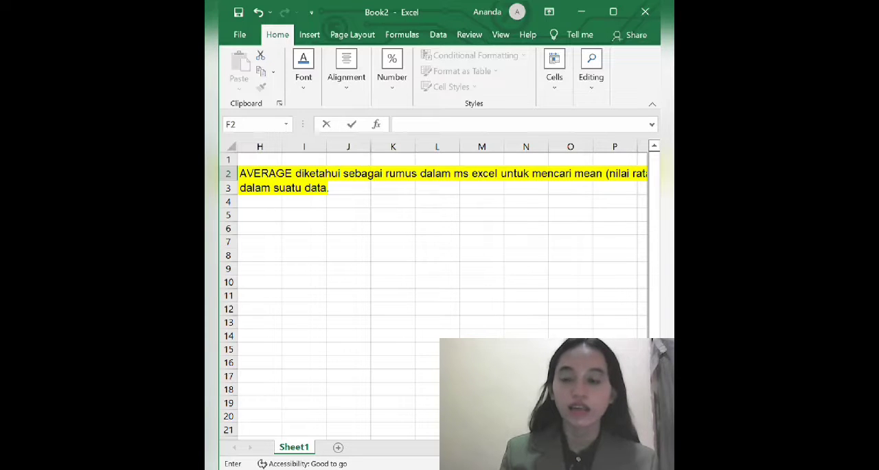
# Enter the formula =AVERAGE(A2:E2) in cell F2 to average the first row of scores
pyautogui.hscroll(-3, 442, 289)
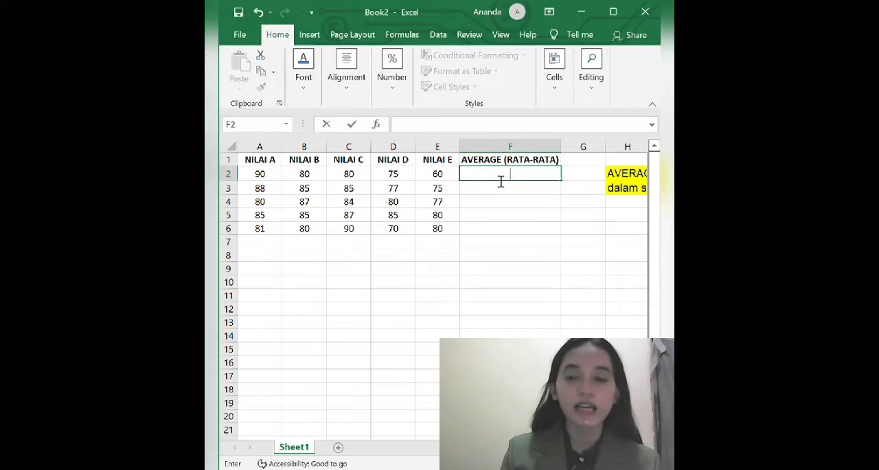
pyautogui.write('=')
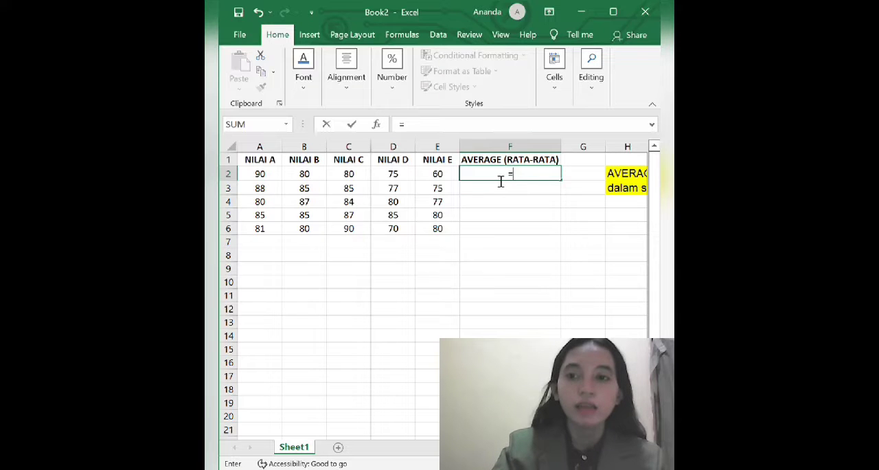
pyautogui.write('AVERA')
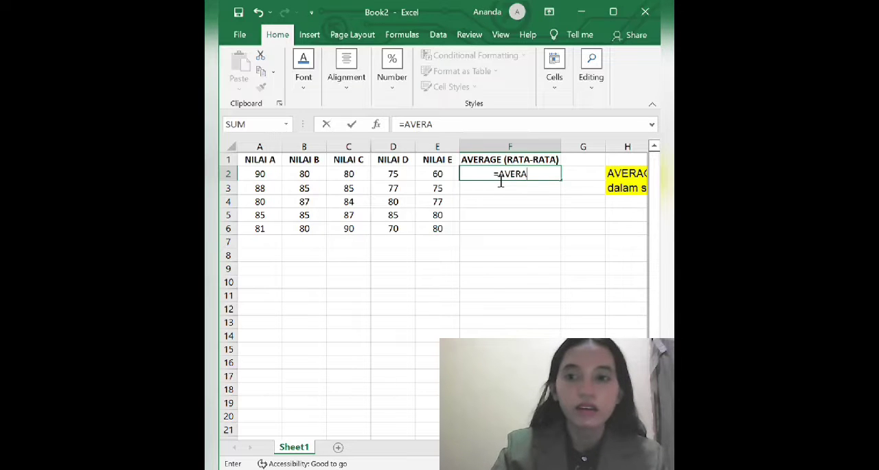
pyautogui.write('GE(')
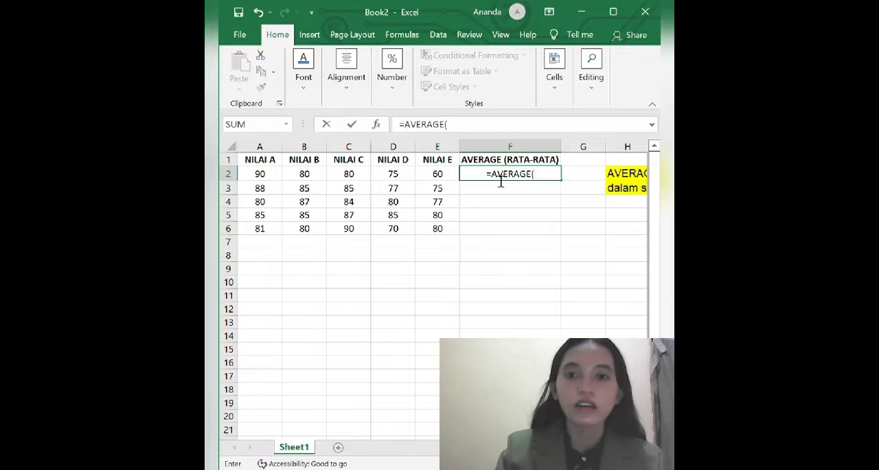
pyautogui.click(259, 175)
pyautogui.moveTo(273, 179); pyautogui.dragTo(437, 177)
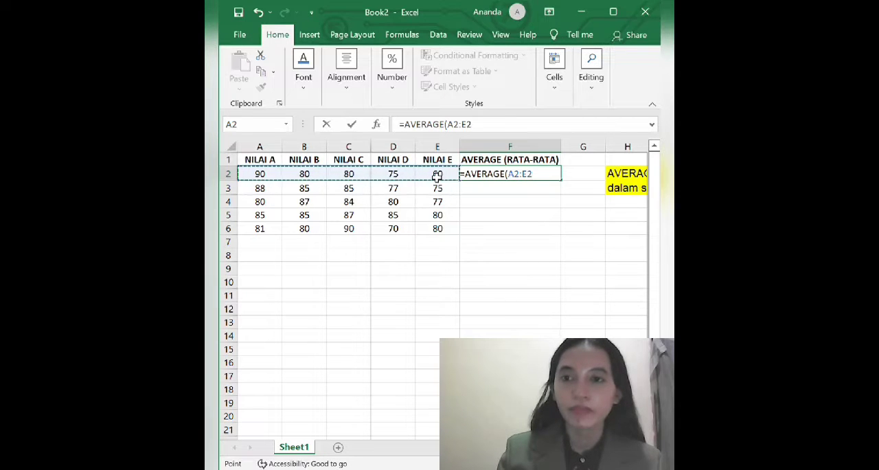
pyautogui.press('Return')
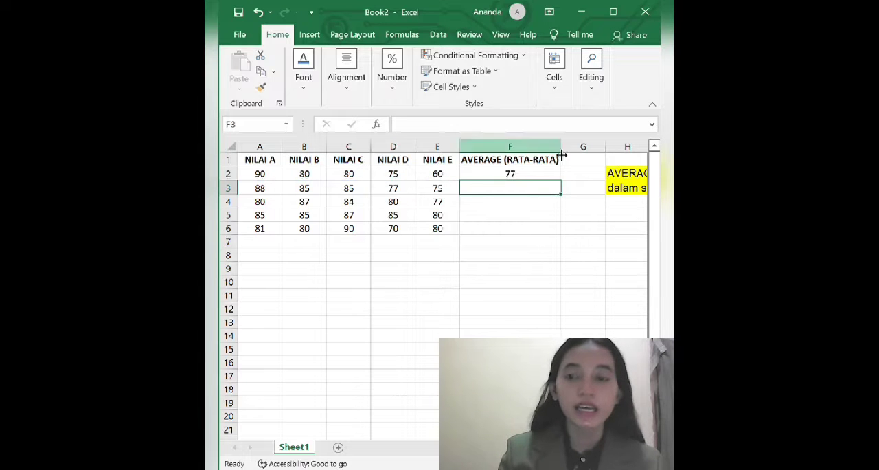
# Fill the average formula from F2 down to F6 for the remaining score rows
pyautogui.click(538, 181)
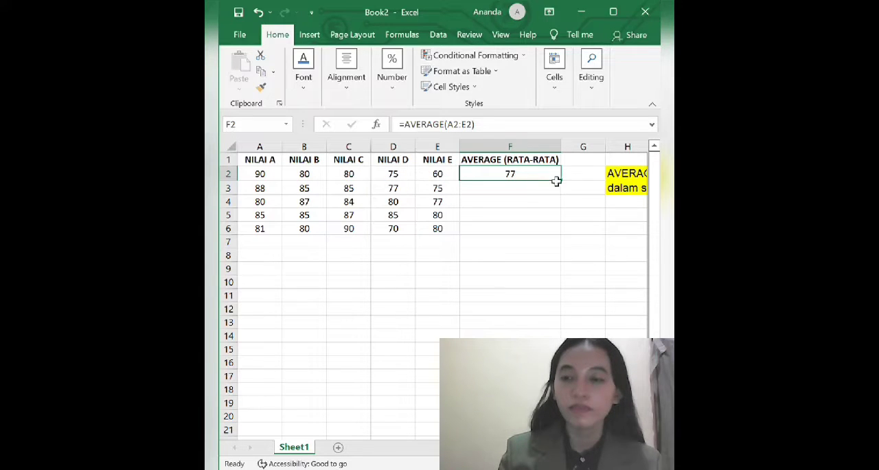
pyautogui.moveTo(563, 184); pyautogui.dragTo(556, 242)
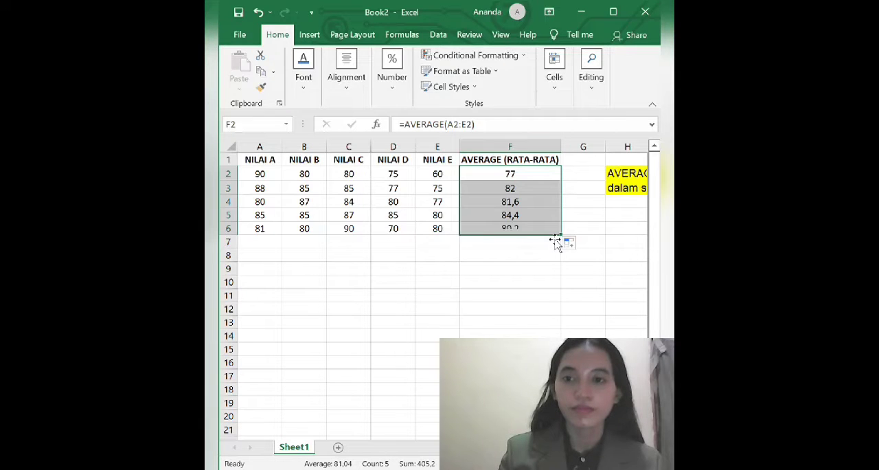
pyautogui.click(483, 271)
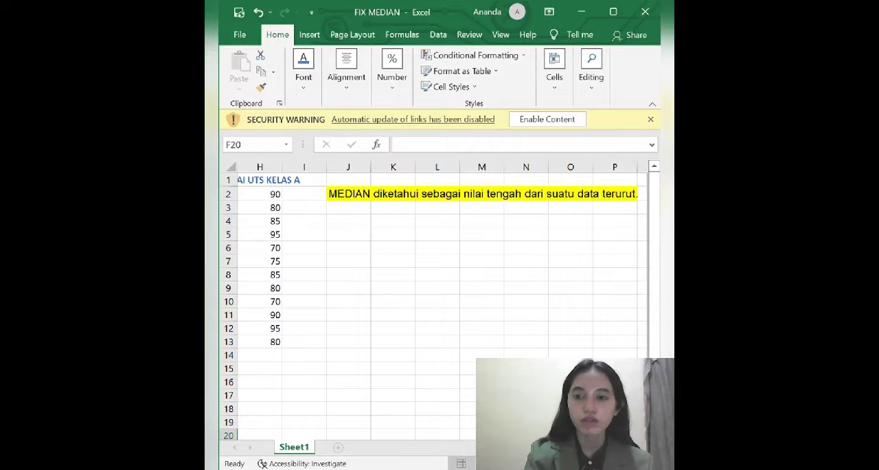
# Enter the formula =MEDIAN(A2;B2) in cell E2 to get the middle value of the first interval
pyautogui.hscroll(-6, 439, 302)
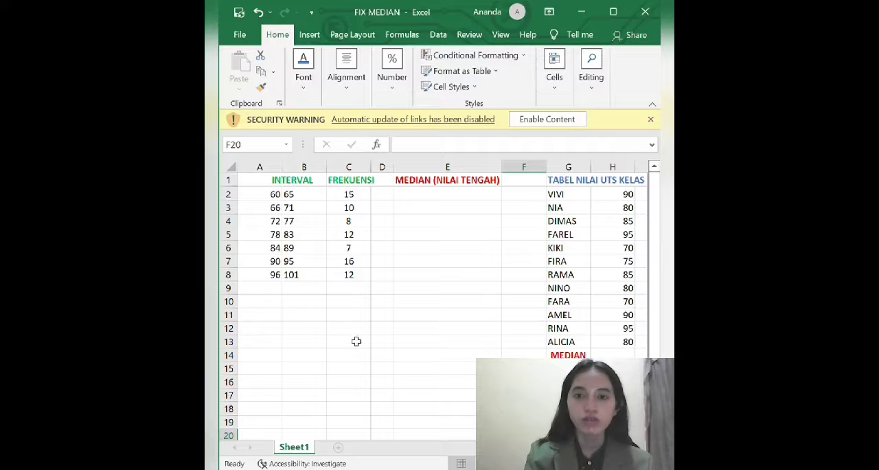
pyautogui.click(337, 328)
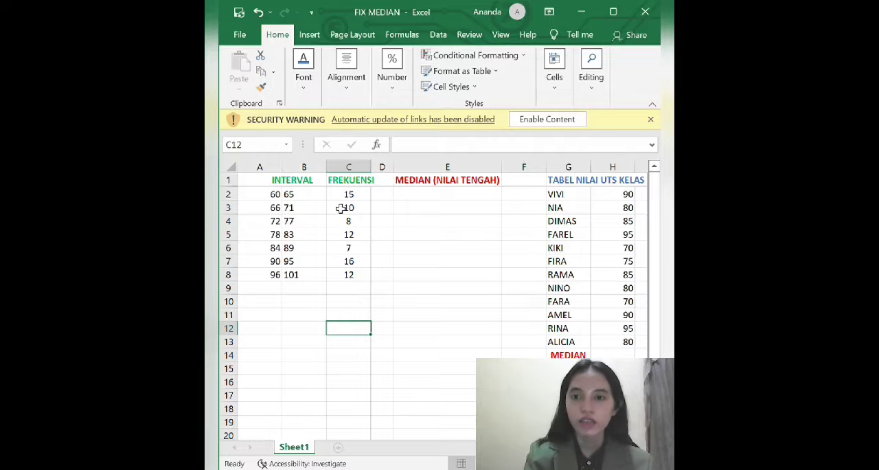
pyautogui.click(419, 195)
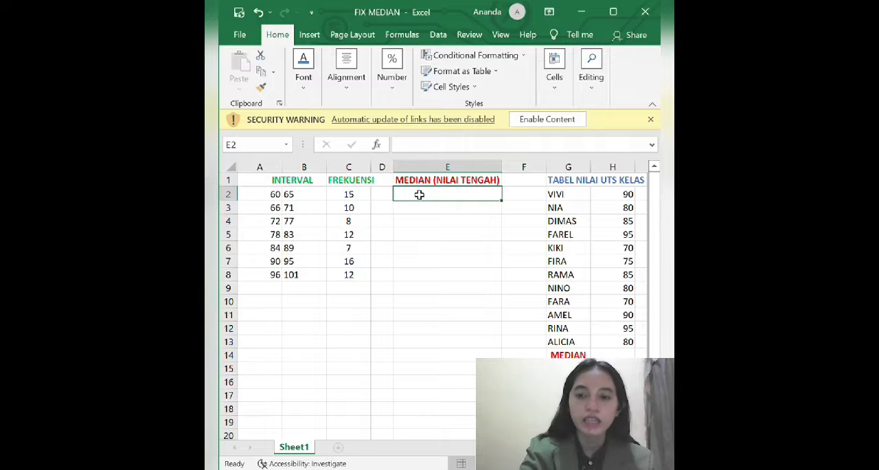
pyautogui.write('=')
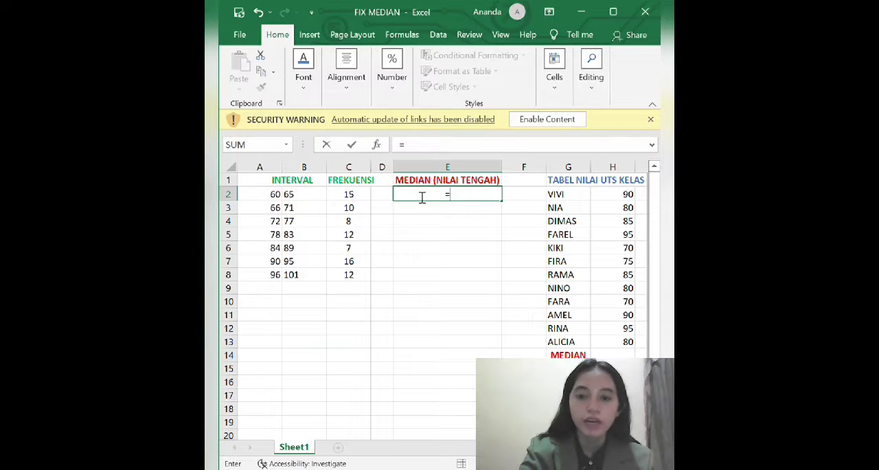
pyautogui.write('MEDIAN')
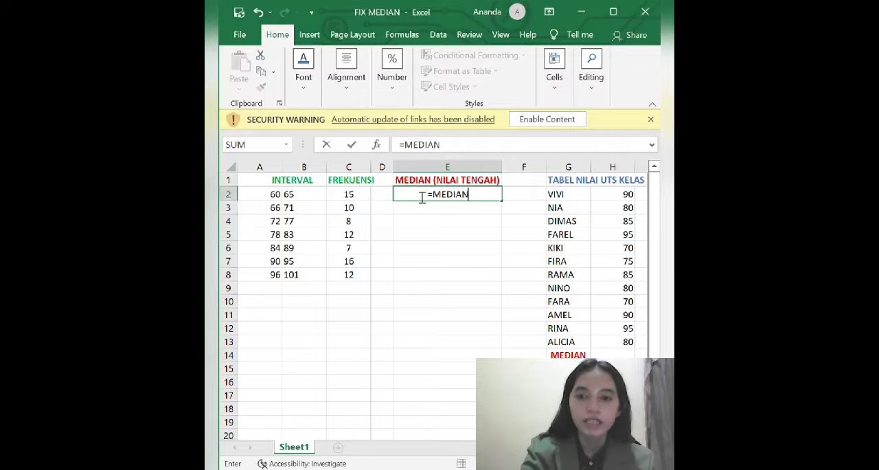
pyautogui.write('(')
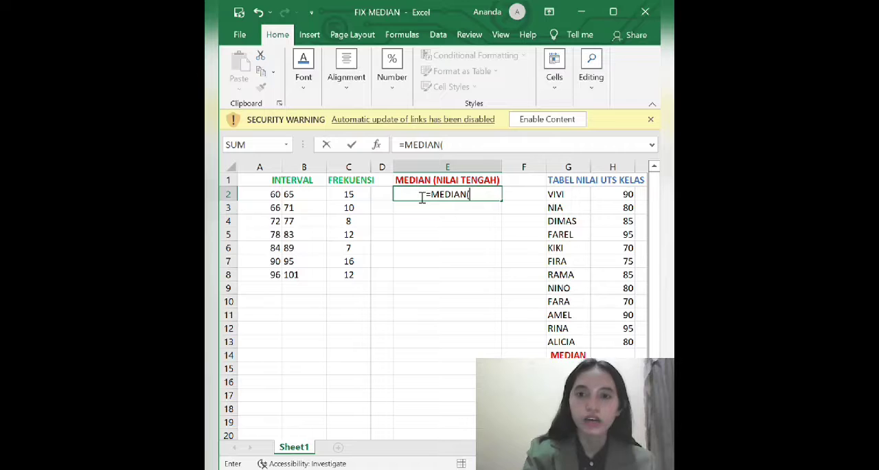
pyautogui.click(273, 197)
pyautogui.write(';')
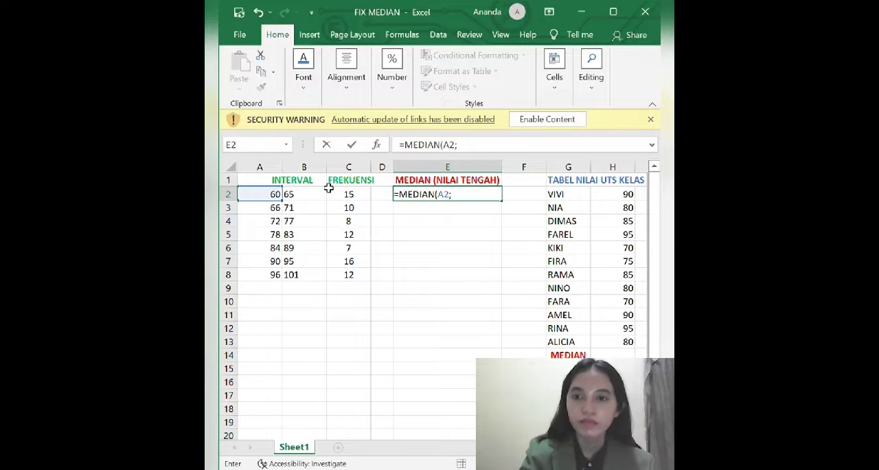
pyautogui.click(309, 197)
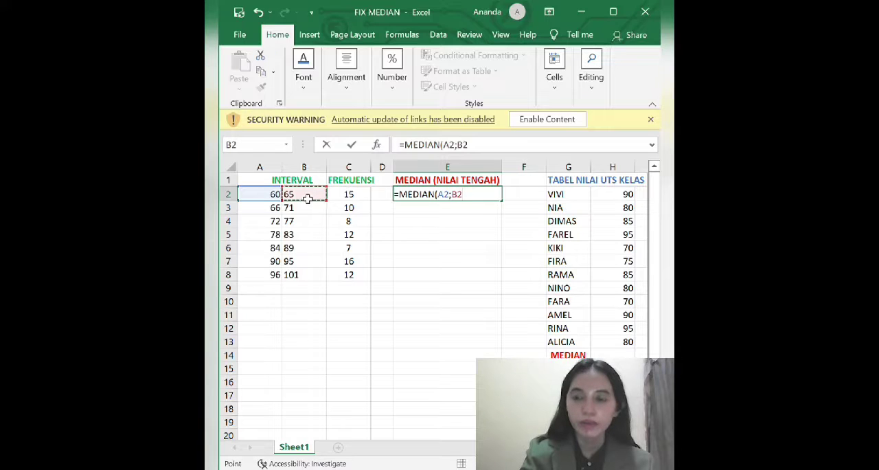
pyautogui.press('Return')
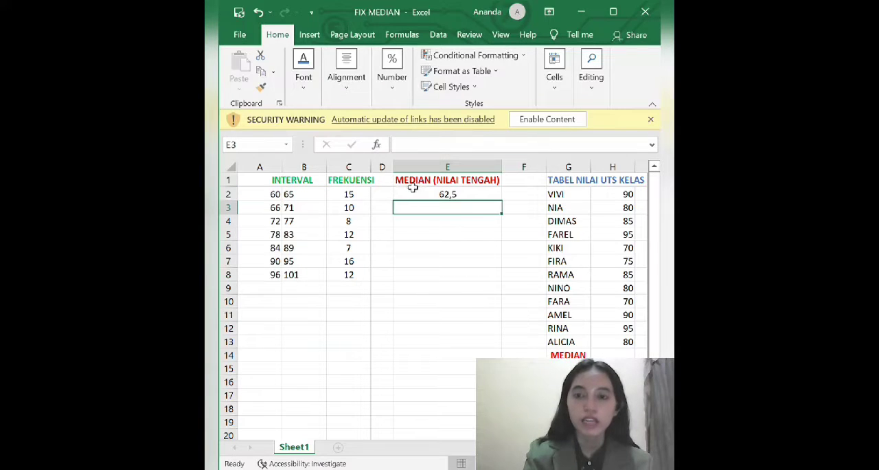
# Fill the median formula from E2 down to E8 for the remaining intervals
pyautogui.click(488, 196)
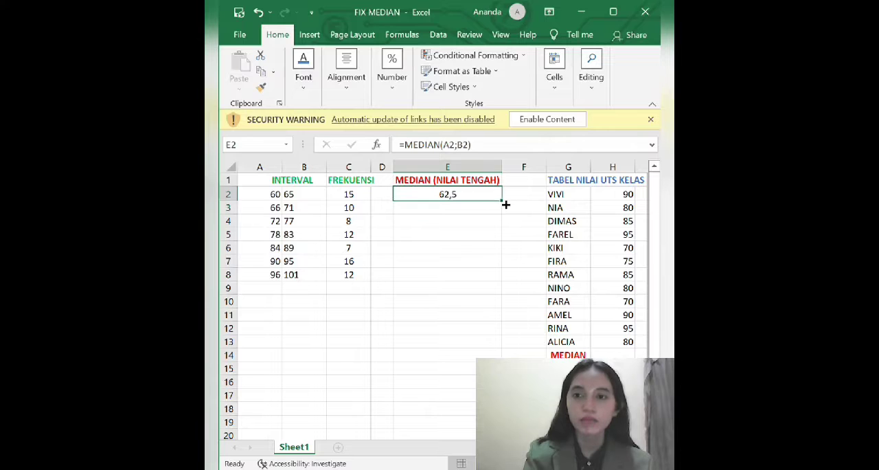
pyautogui.moveTo(507, 204); pyautogui.dragTo(489, 287)
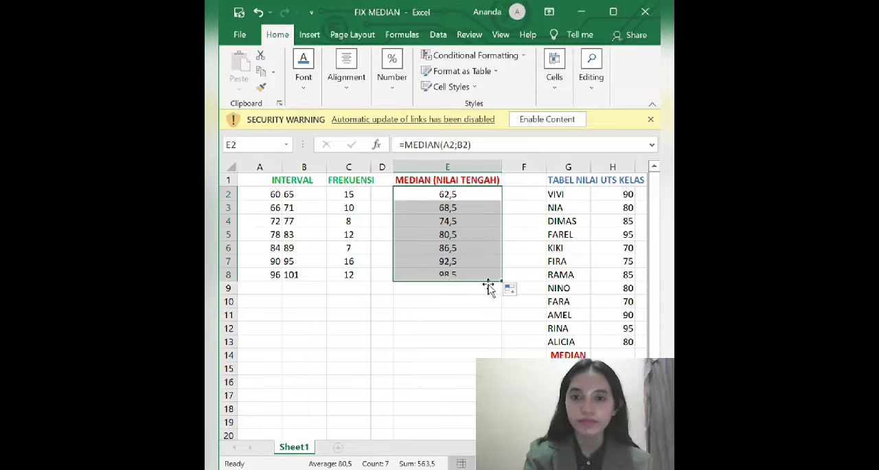
pyautogui.click(416, 328)
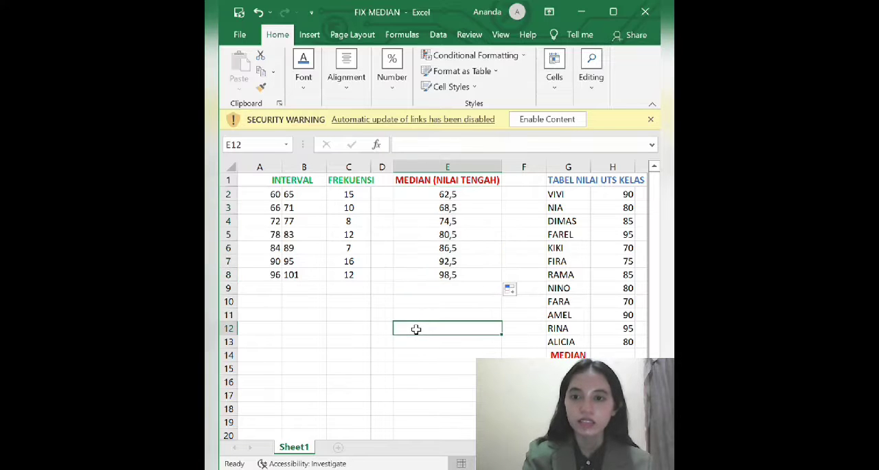
pyautogui.click(423, 294)
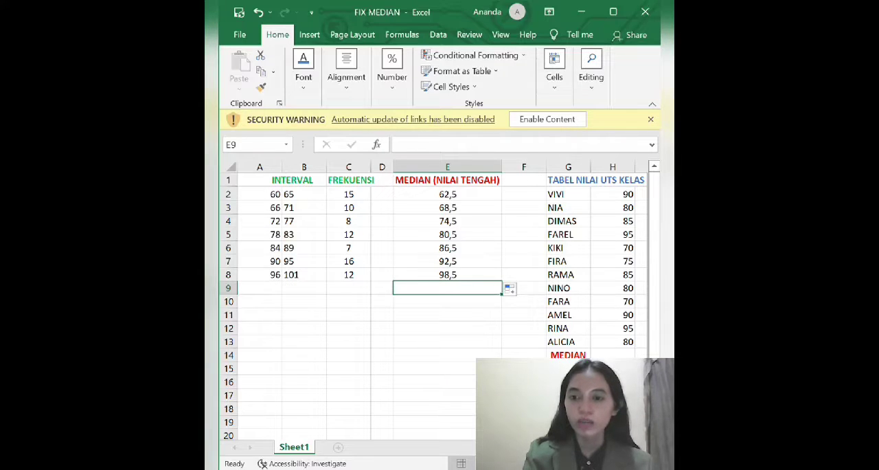
# Calculate the median of the class A UTS scores in cell H14 with the formula =MEDIAN(H2:H13)
pyautogui.hscroll(4, 445, 300)
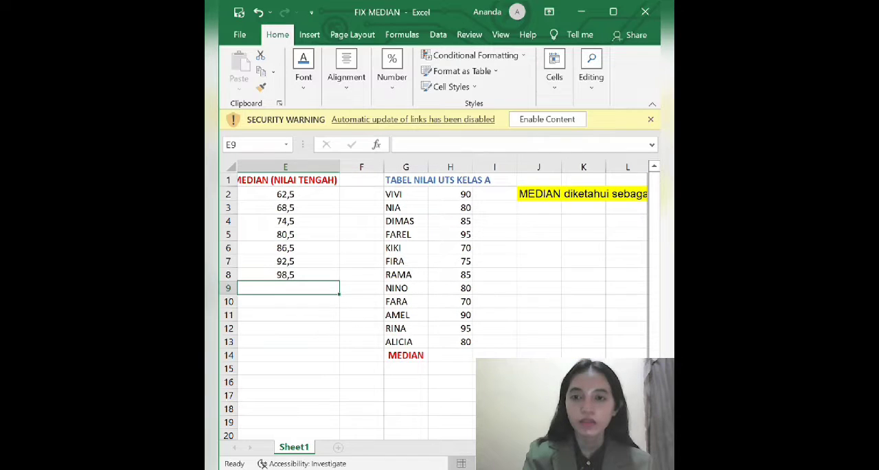
pyautogui.click(377, 183)
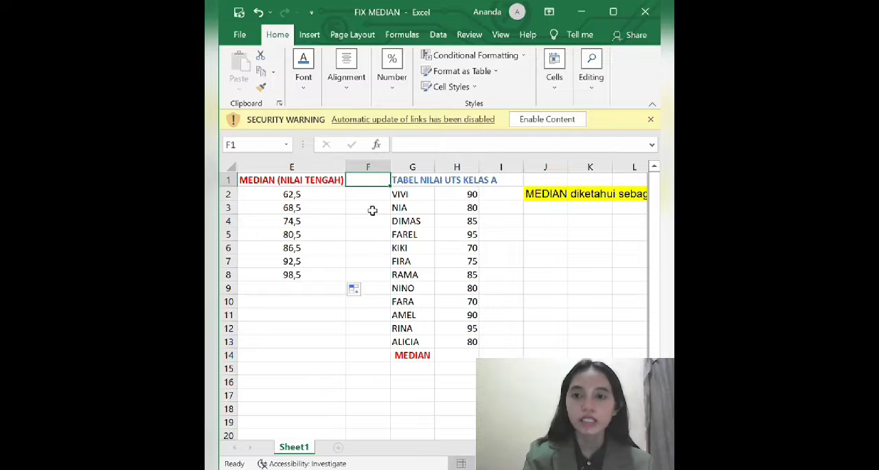
pyautogui.click(372, 210)
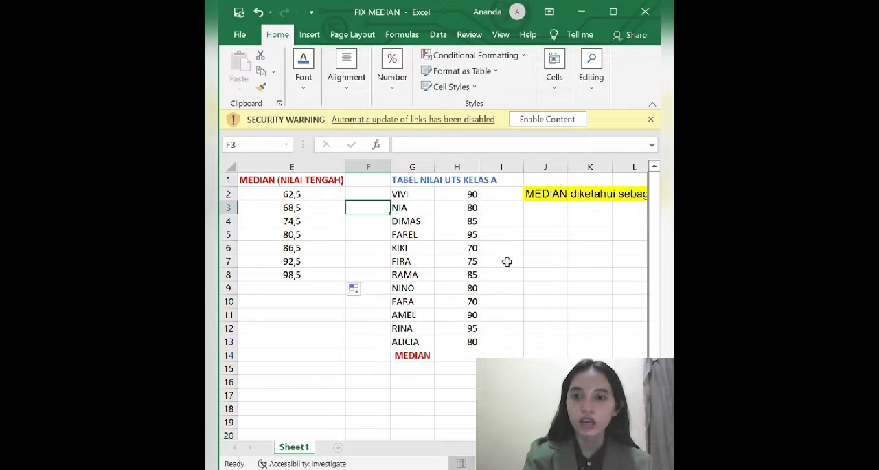
pyautogui.click(461, 359)
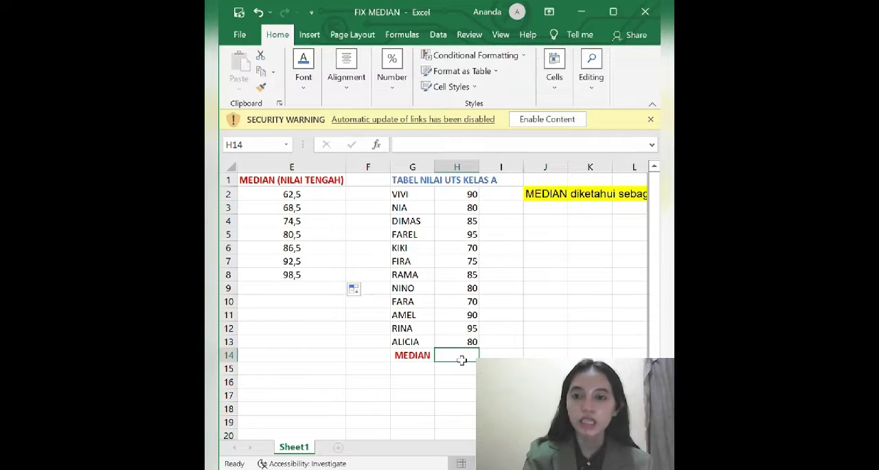
pyautogui.write('=')
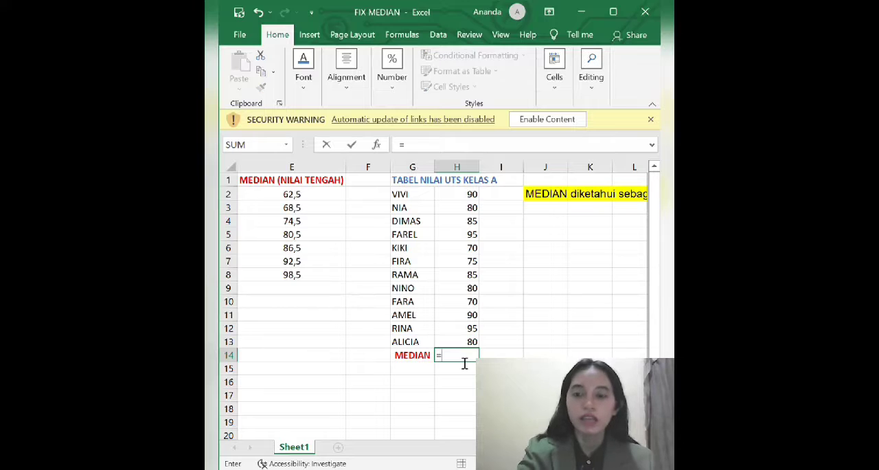
pyautogui.write('MEDIA')
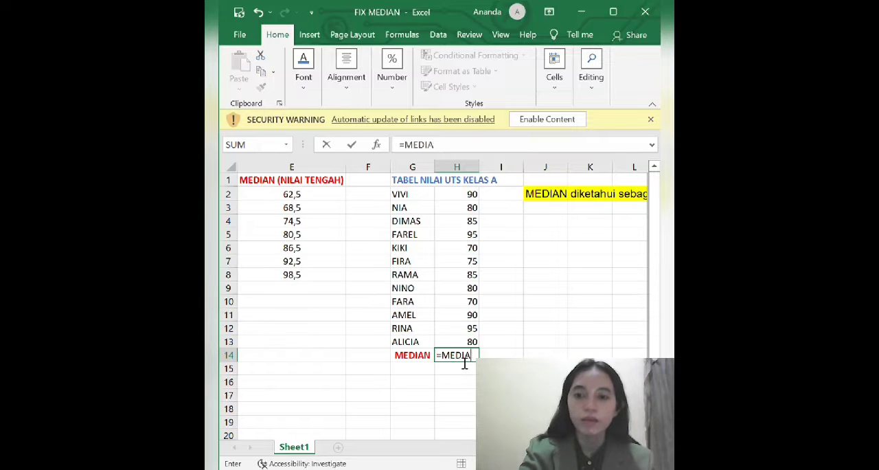
pyautogui.write('N(')
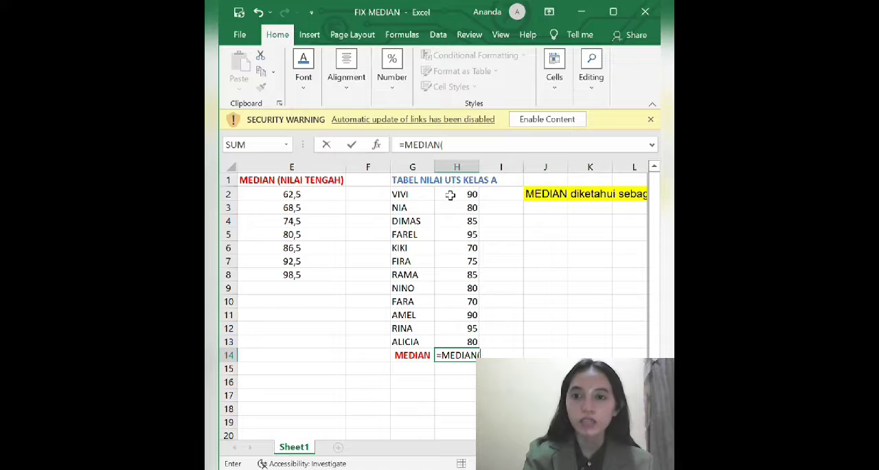
pyautogui.moveTo(450, 195); pyautogui.dragTo(476, 341)
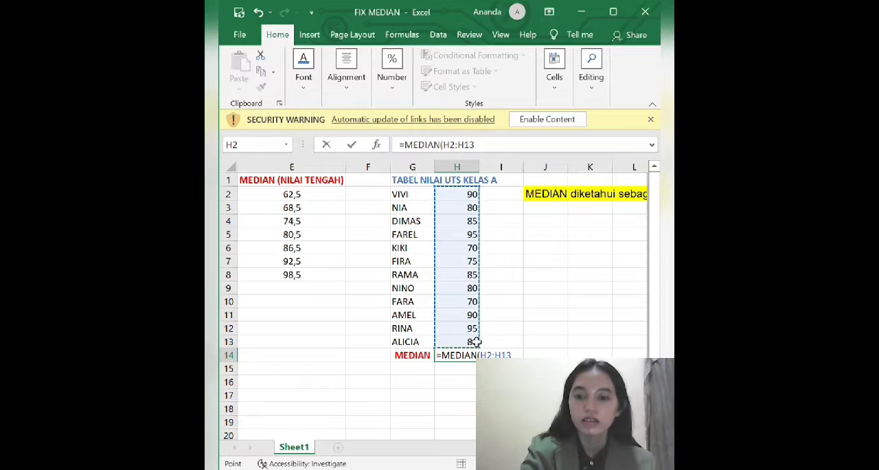
pyautogui.press('Return')
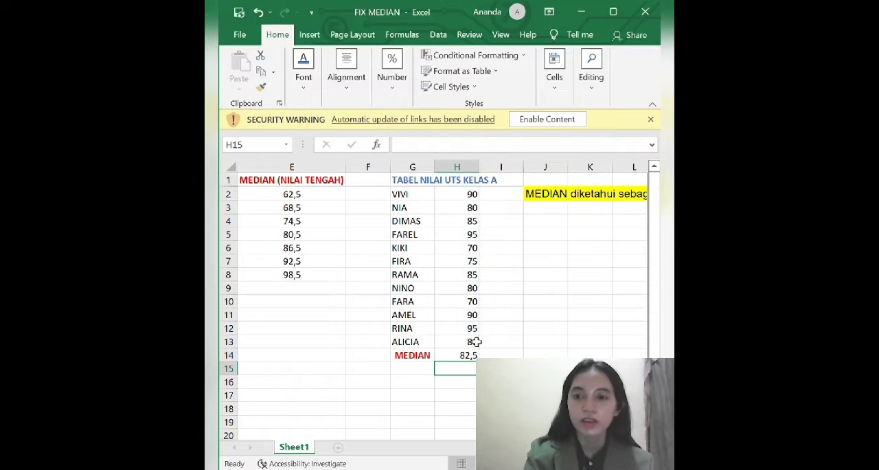
pyautogui.click(410, 375)
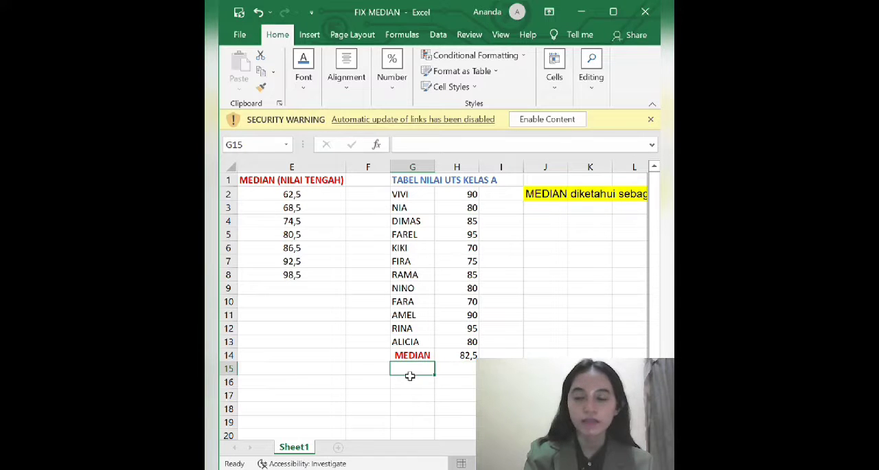
pyautogui.click(453, 371)
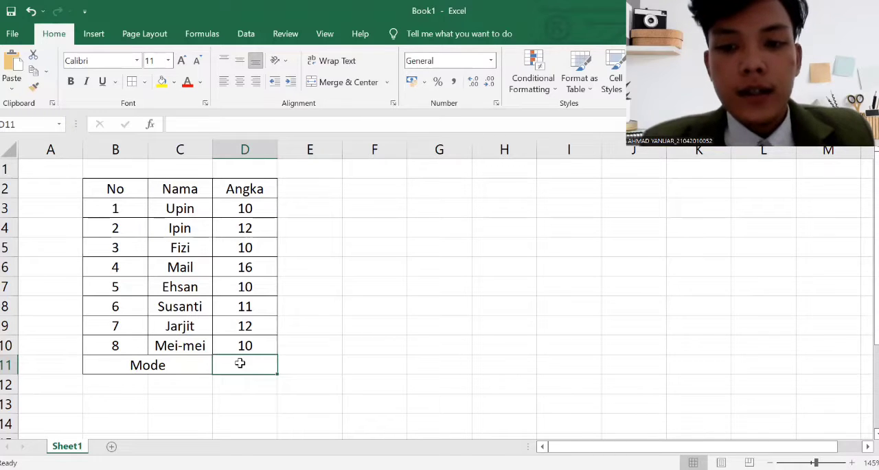
# Calculate the mode of the Angka values in cell D11 with the formula =MODE(D3:D10) and center the result
pyautogui.write('=')
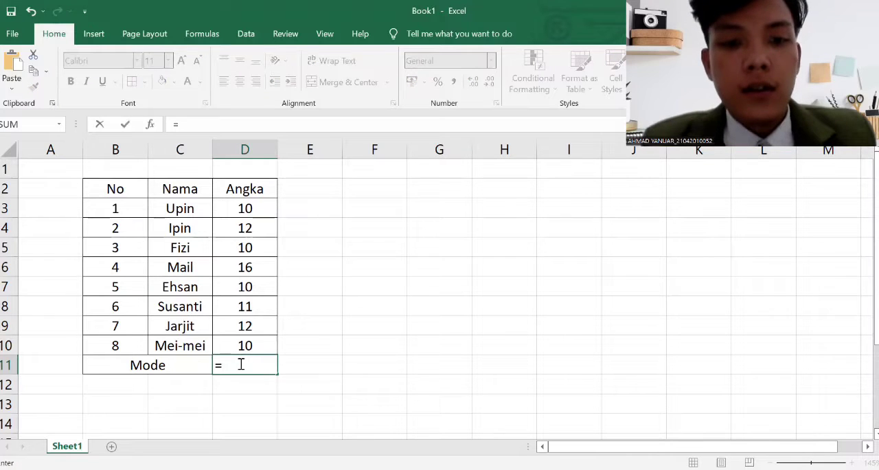
pyautogui.write('mode')
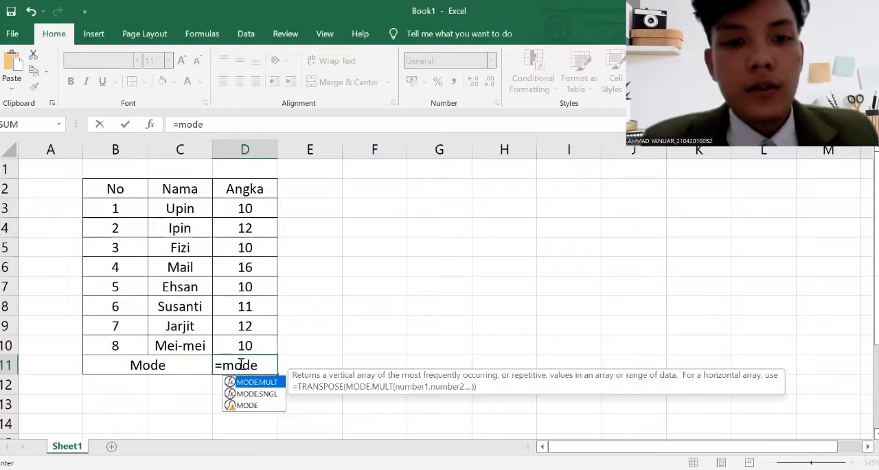
pyautogui.write('(')
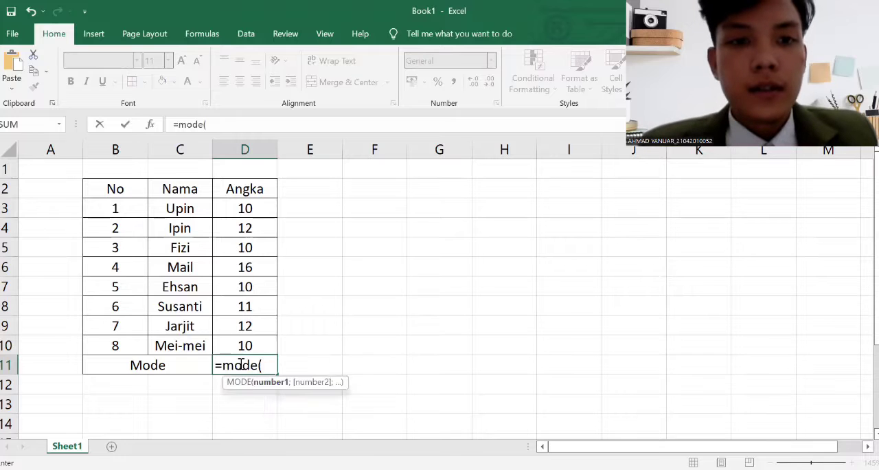
pyautogui.click(266, 210)
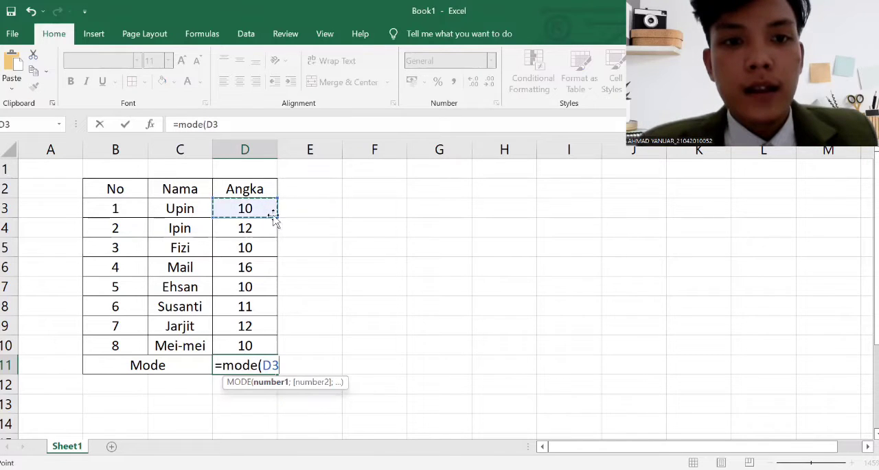
pyautogui.moveTo(274, 215); pyautogui.dragTo(278, 354)
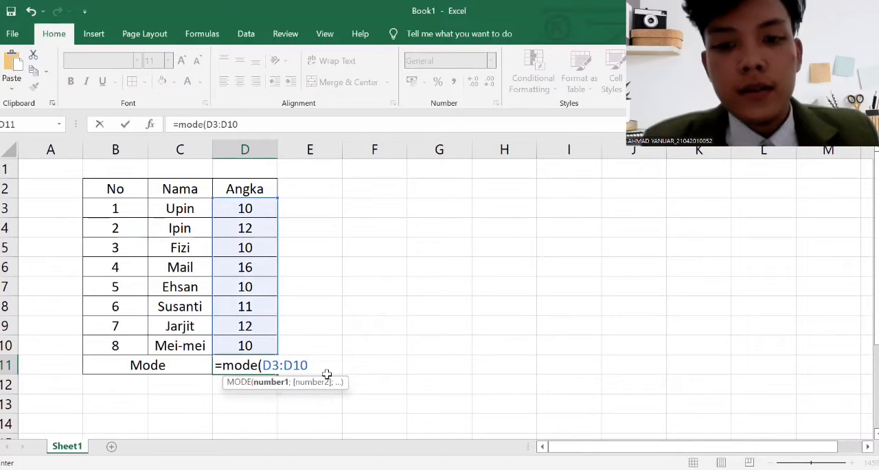
pyautogui.write(')')
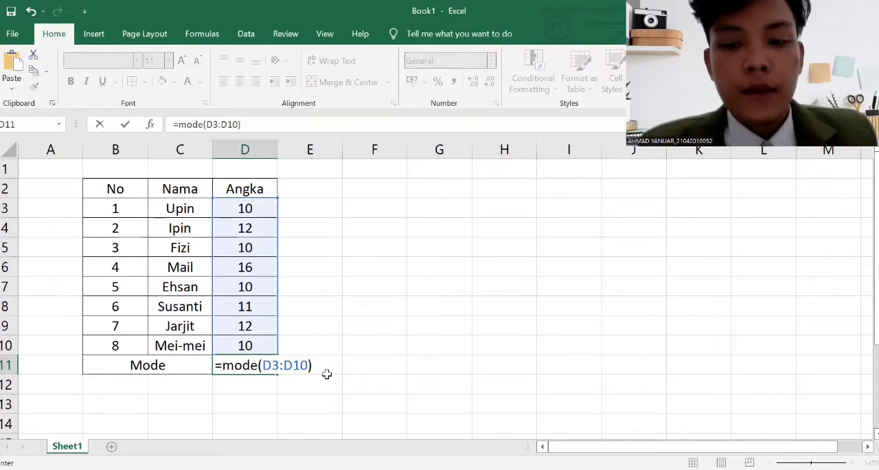
pyautogui.press('Return')
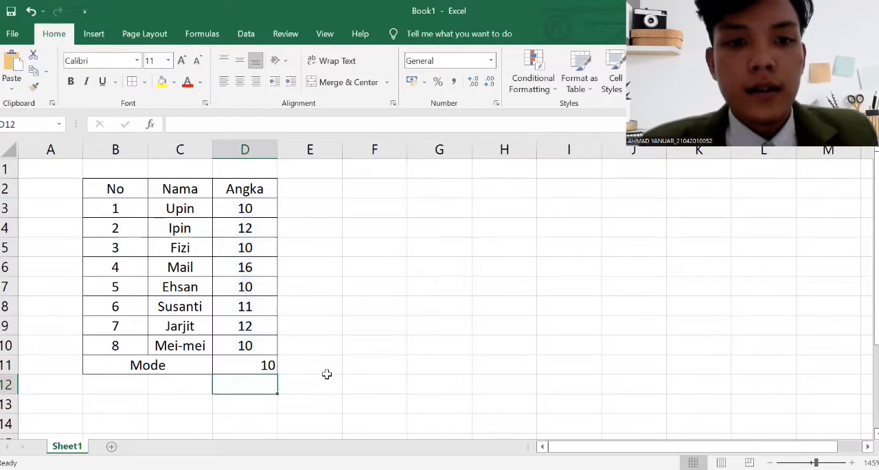
pyautogui.click(268, 366)
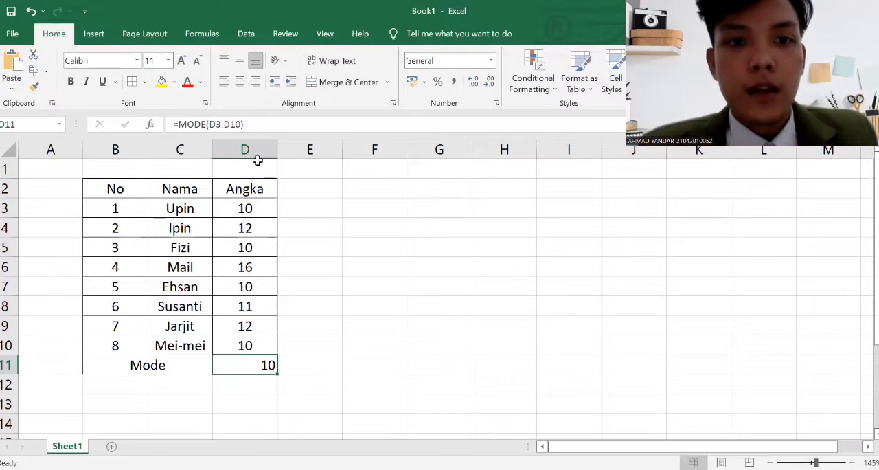
pyautogui.click(240, 83)
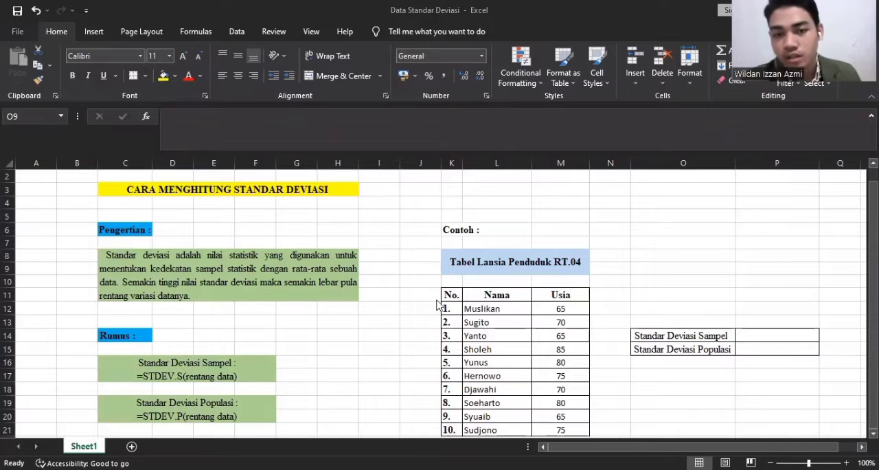
# Calculate the sample standard deviation of the Usia column in cell P14 with the formula =STDEV.S(M12:M21)
pyautogui.click(467, 230)
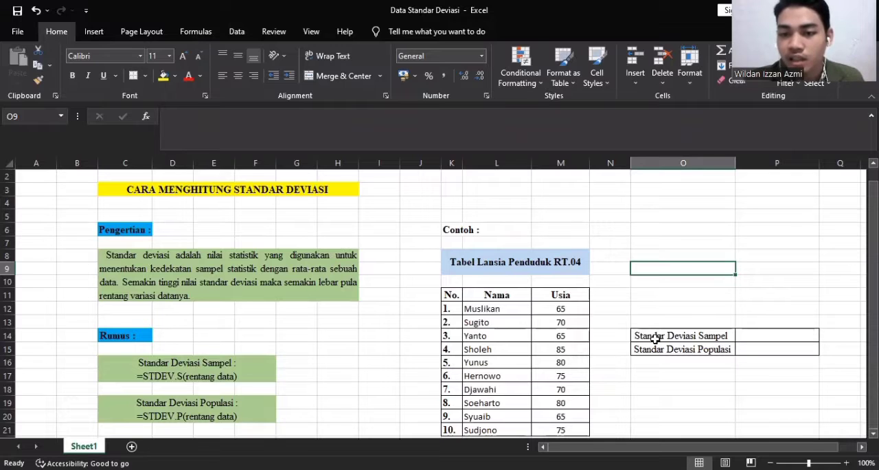
pyautogui.doubleClick(743, 333)
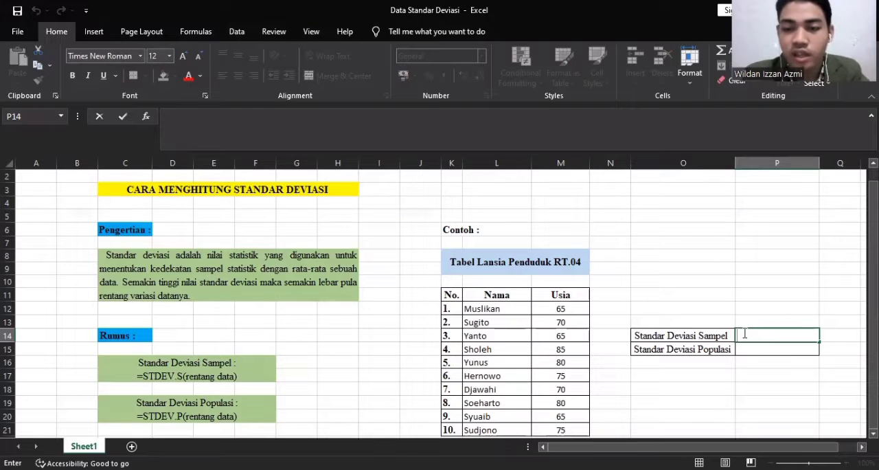
pyautogui.write('=')
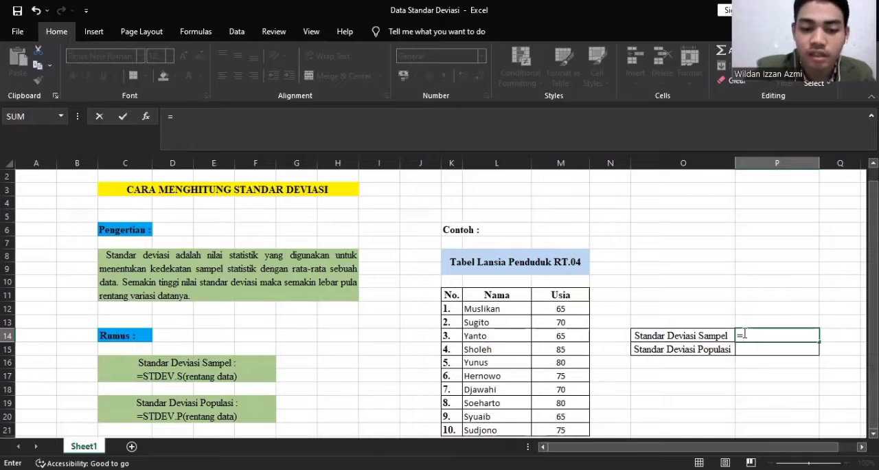
pyautogui.write('stdev')
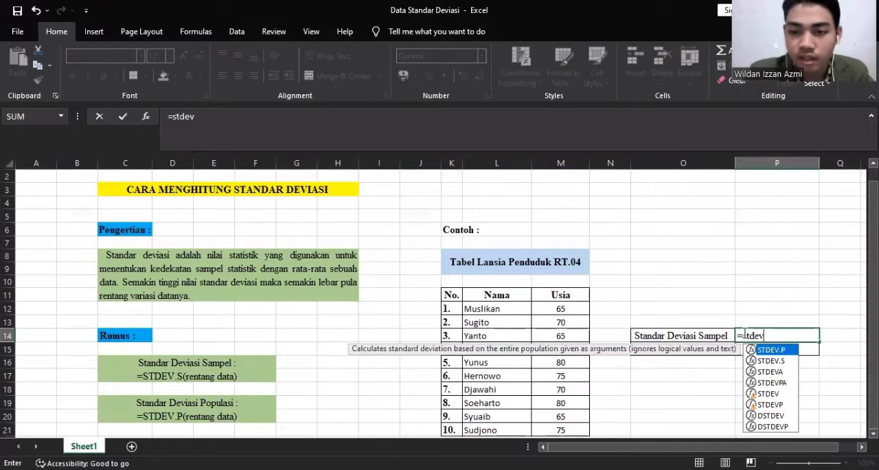
pyautogui.write('.s')
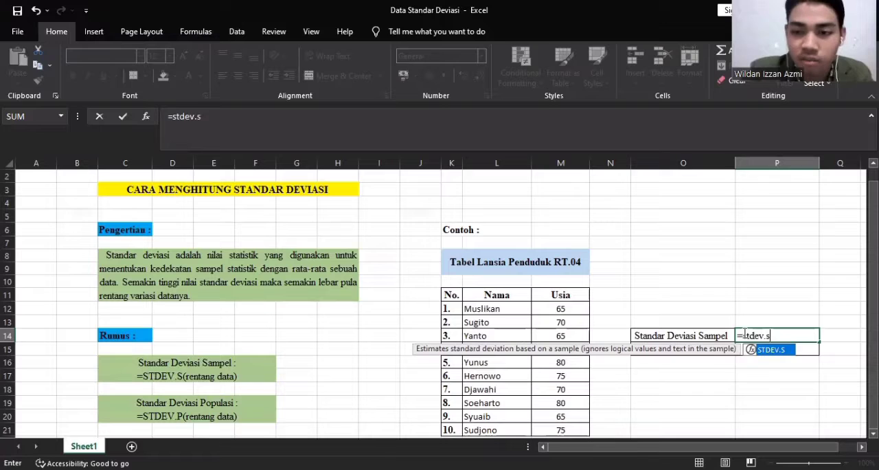
pyautogui.write('(')
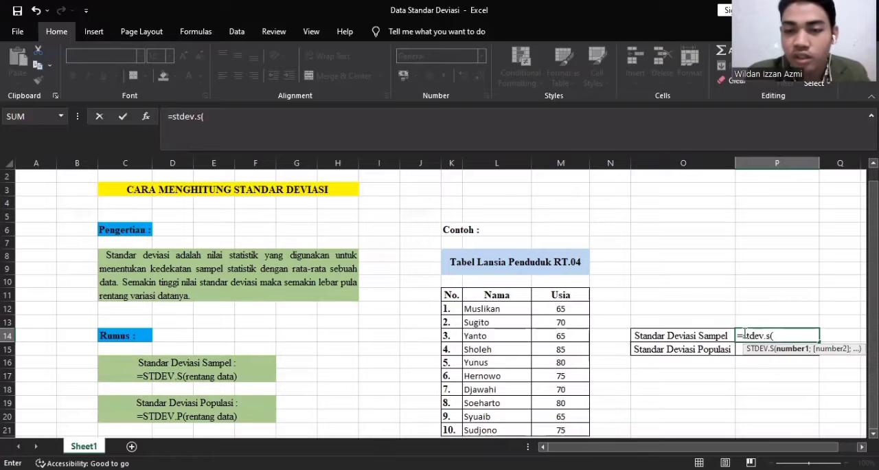
pyautogui.click(561, 310)
pyautogui.moveTo(562, 309); pyautogui.dragTo(568, 432)
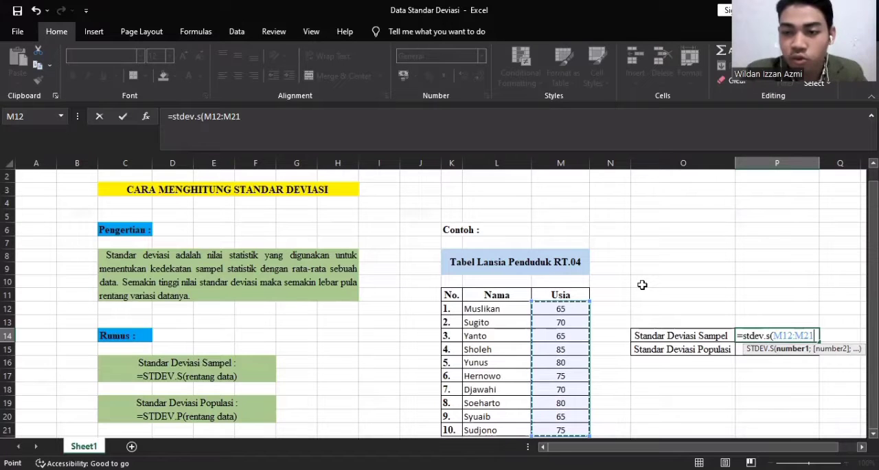
pyautogui.write(')')
pyautogui.press('Return')
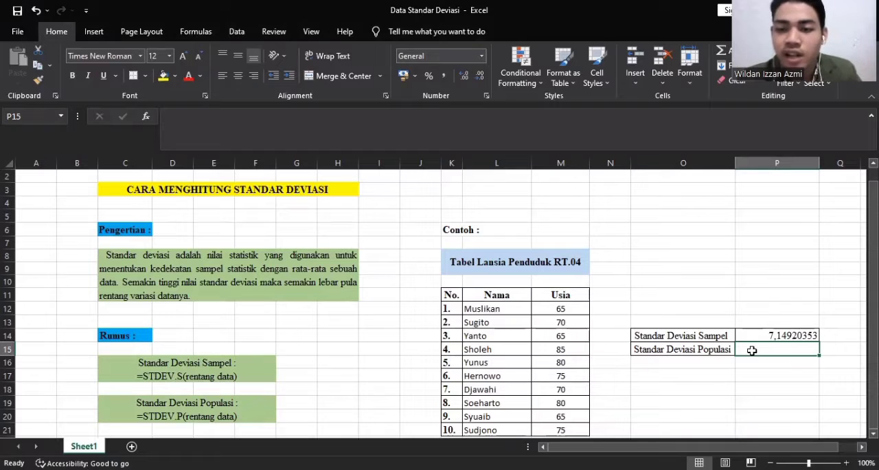
# Calculate the population standard deviation of the Usia column in cell P15 with the formula =STDEV.P(M12:M21)
pyautogui.doubleClick(752, 350)
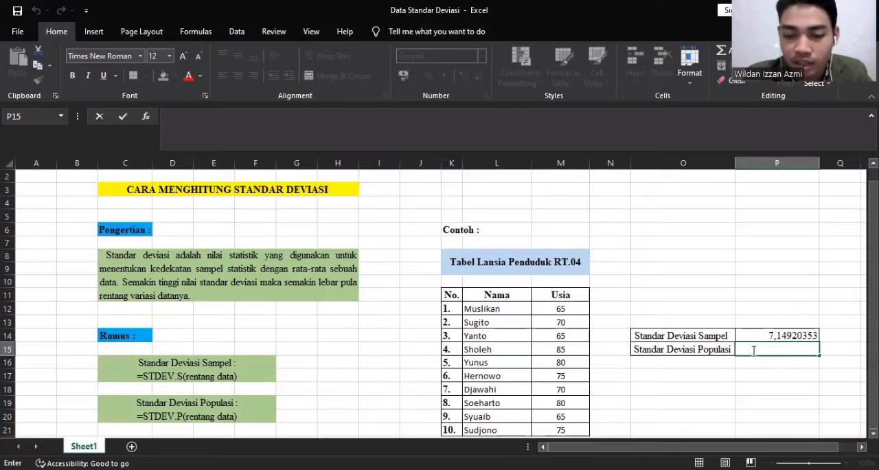
pyautogui.write('=')
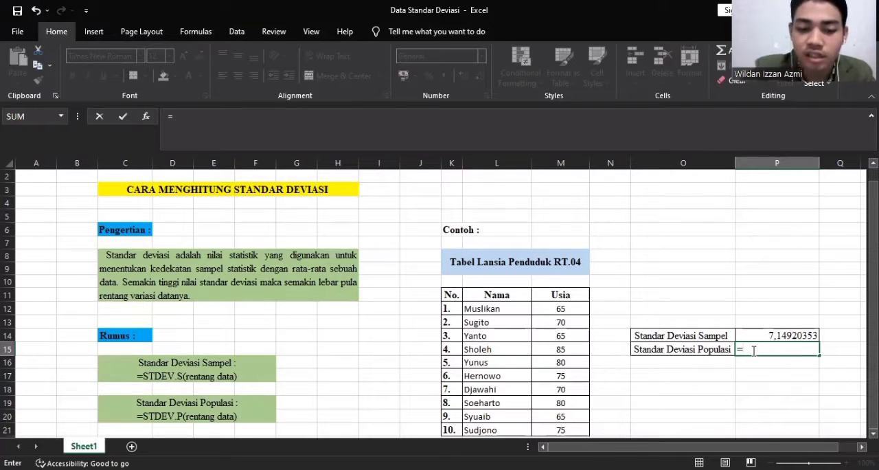
pyautogui.write('stdev')
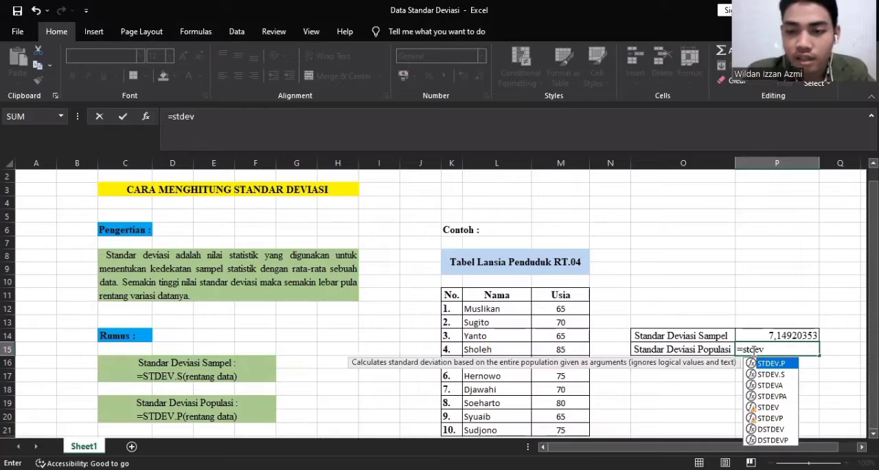
pyautogui.write('.p')
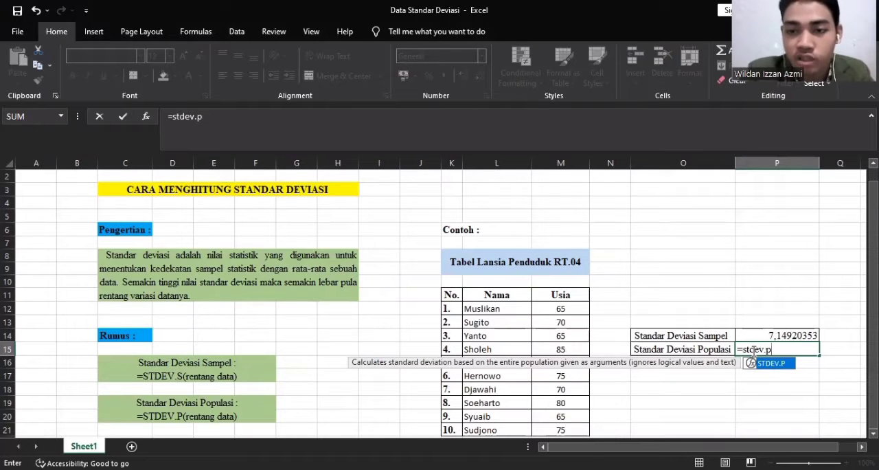
pyautogui.write('(')
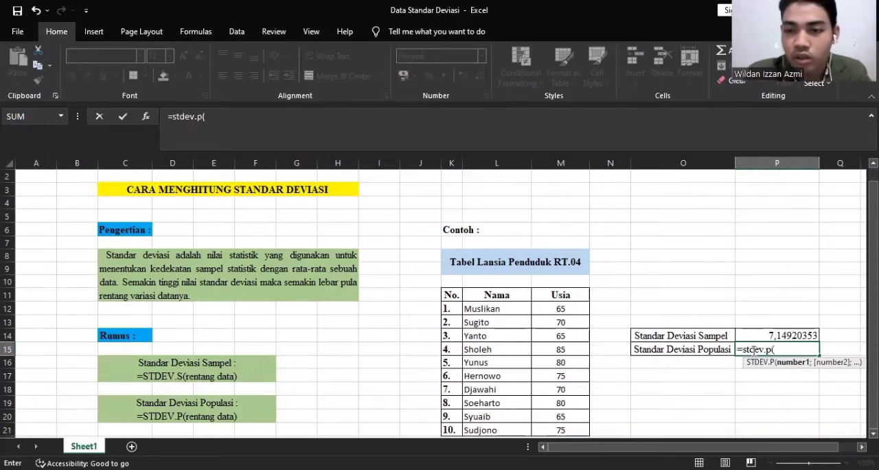
pyautogui.click(561, 310)
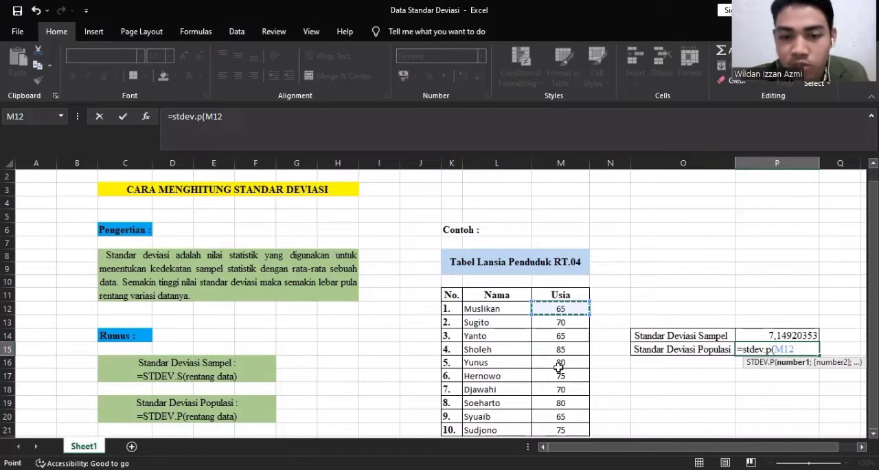
pyautogui.keyDown('shift'); pyautogui.click(561, 432); pyautogui.keyUp('shift')
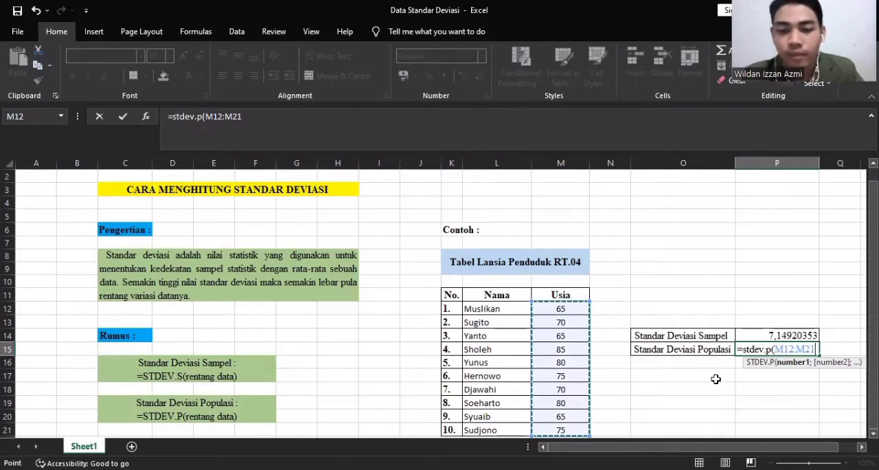
pyautogui.write(')')
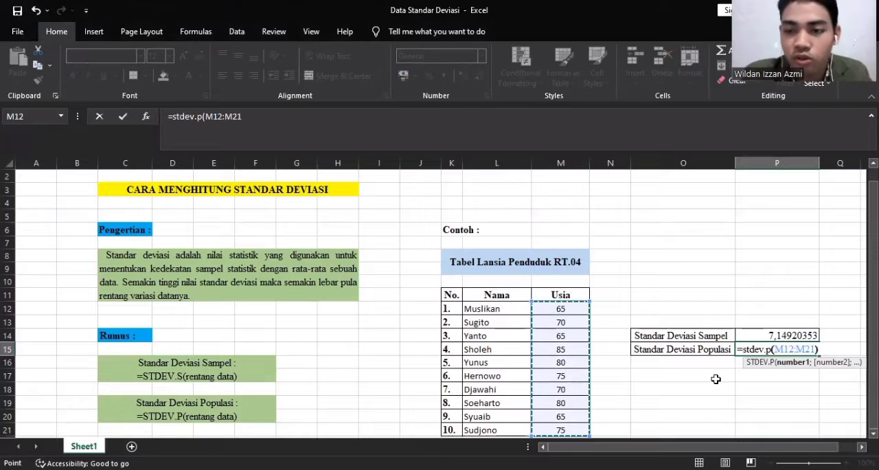
pyautogui.hotkey('ctrl', 'Return')
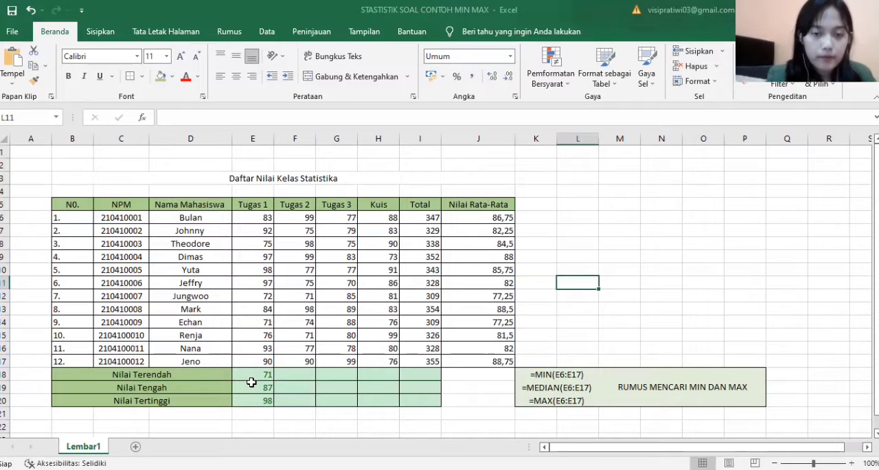
# Find the lowest Tugas 2 score in the Nilai Terendah row, cell F18, with the formula =MIN(F6:F17)
pyautogui.click(294, 378)
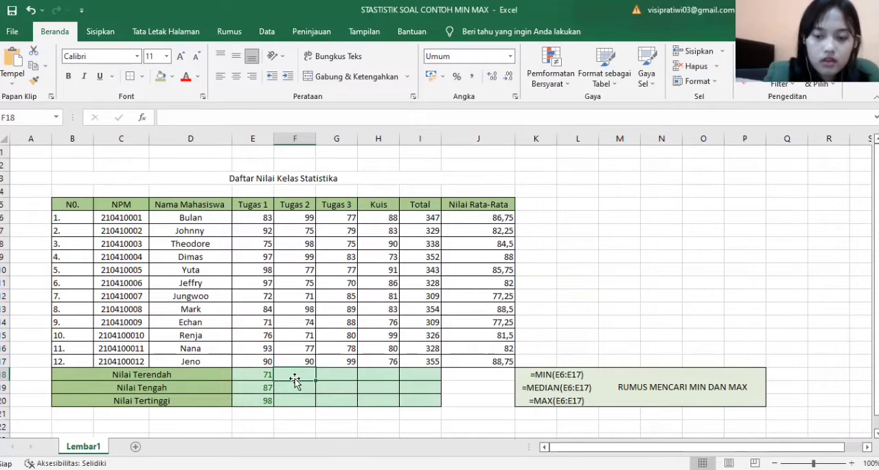
pyautogui.write('=')
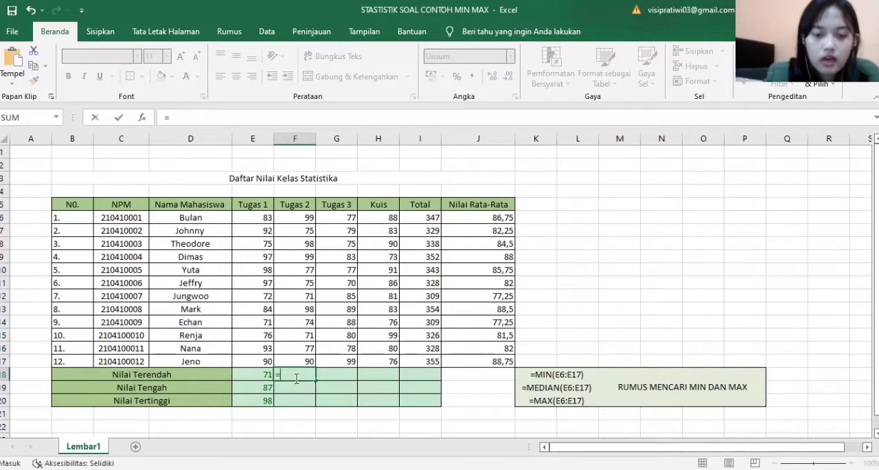
pyautogui.write('MIB')
pyautogui.press('BackSpace')
pyautogui.write('N')
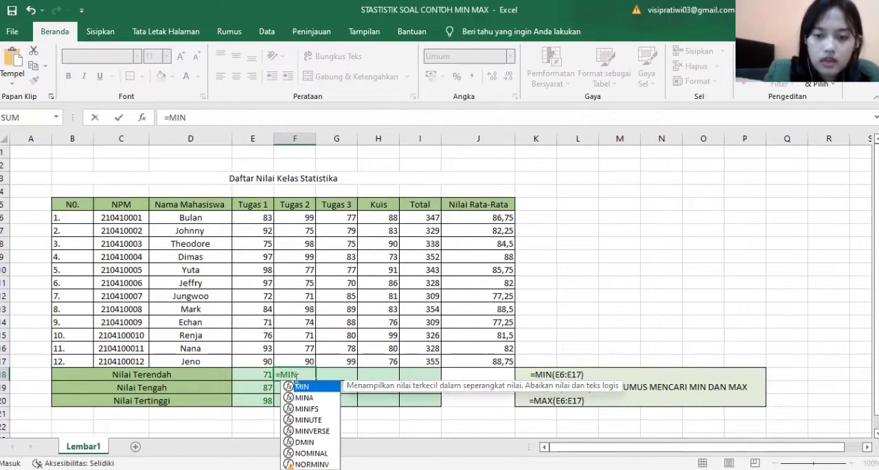
pyautogui.write('(')
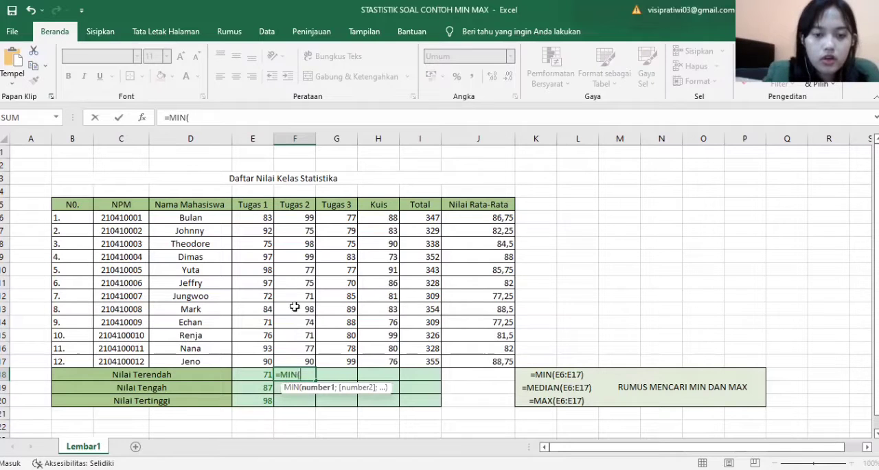
pyautogui.click(308, 216)
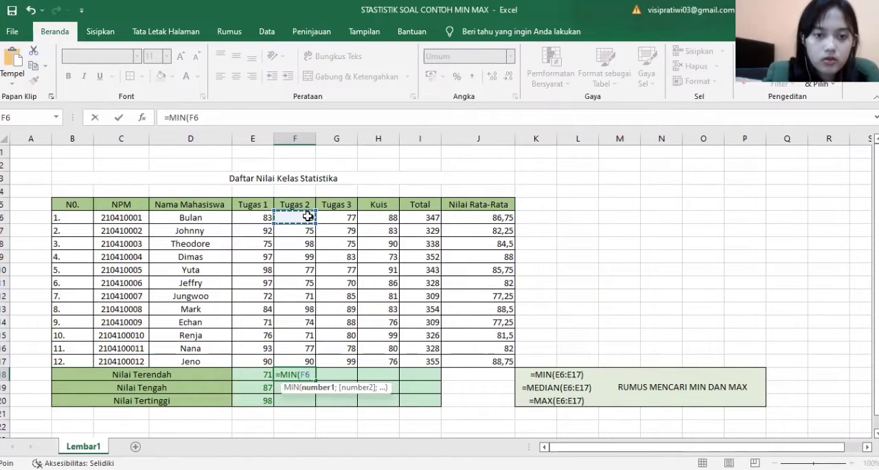
pyautogui.moveTo(307, 216); pyautogui.dragTo(306, 235)
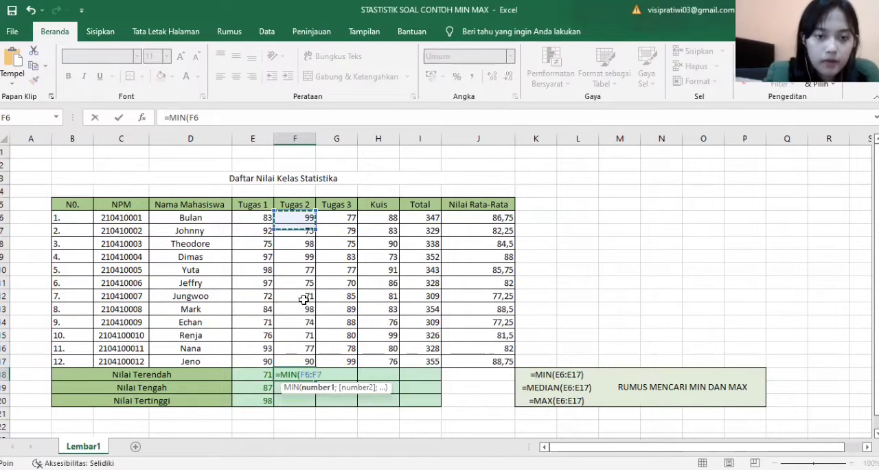
pyautogui.keyDown('shift'); pyautogui.click(308, 360); pyautogui.keyUp('shift')
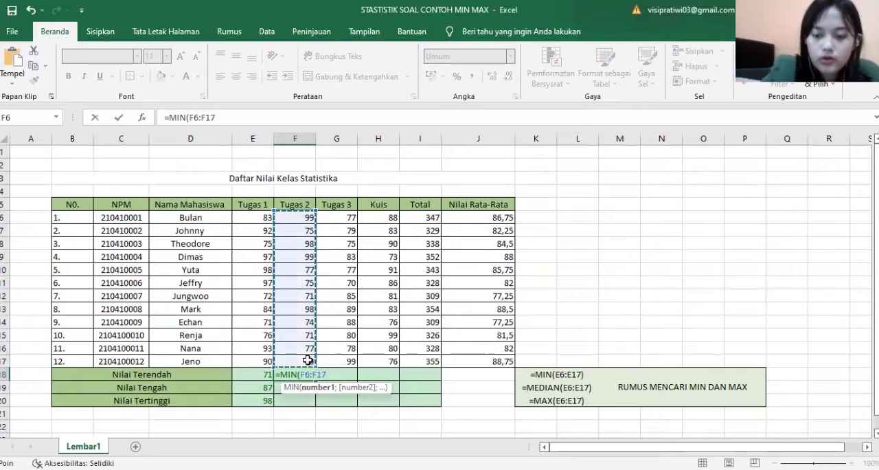
pyautogui.write(')')
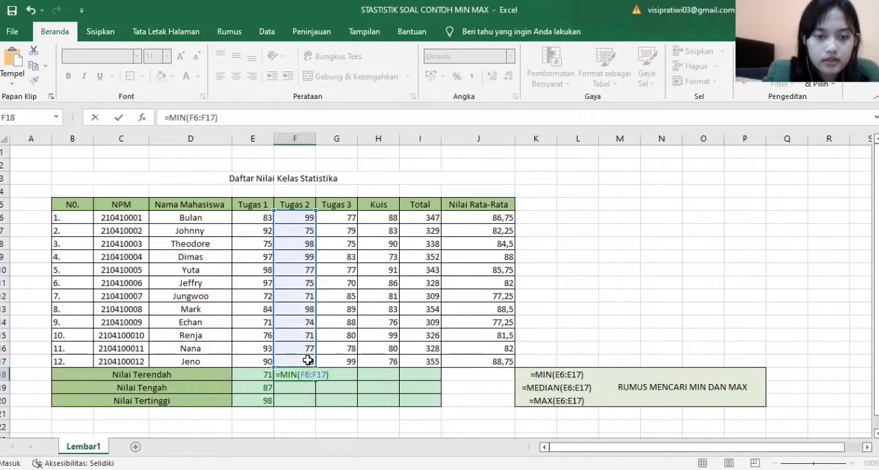
pyautogui.press('Return')
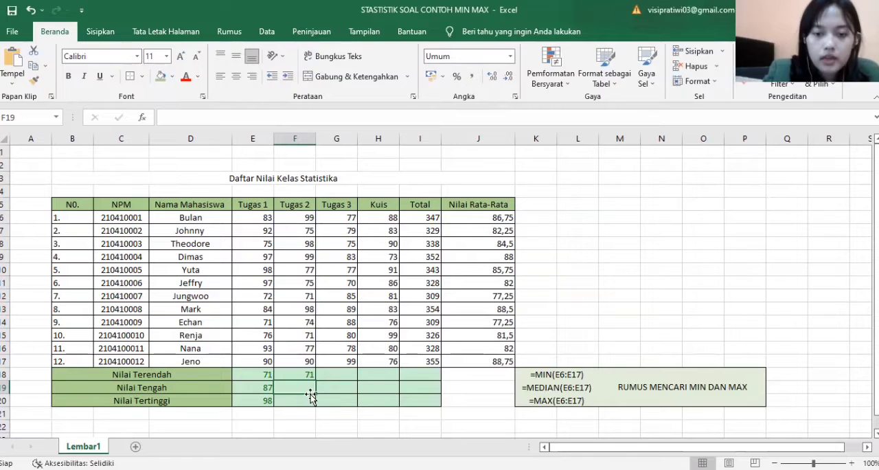
# Find the highest Tugas 2 score in the Nilai Tertinggi row, cell F20, with the formula =MAX(F6:F17)
pyautogui.click(305, 401)
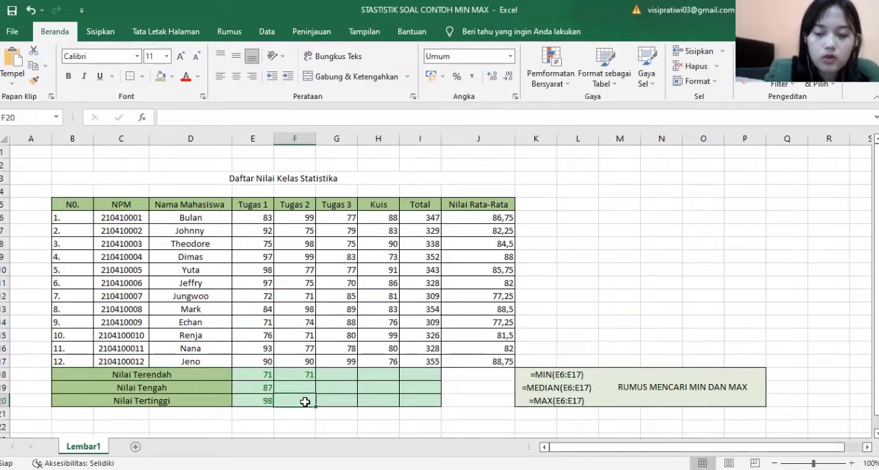
pyautogui.write('=')
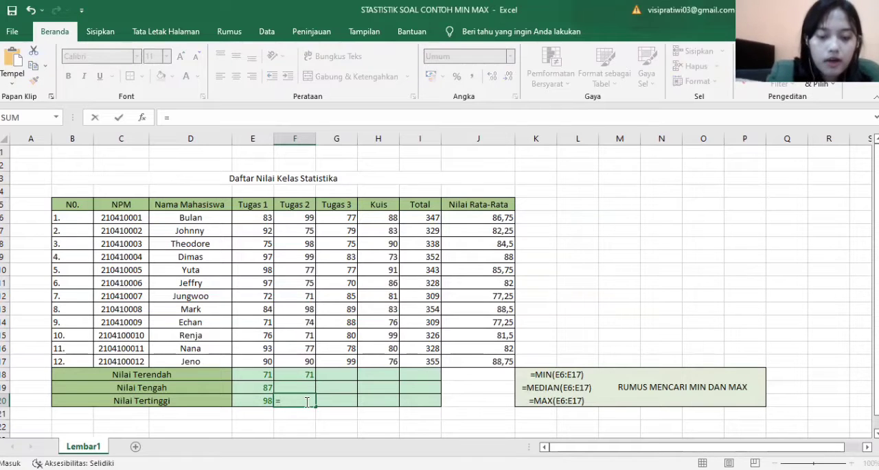
pyautogui.write('MAX(')
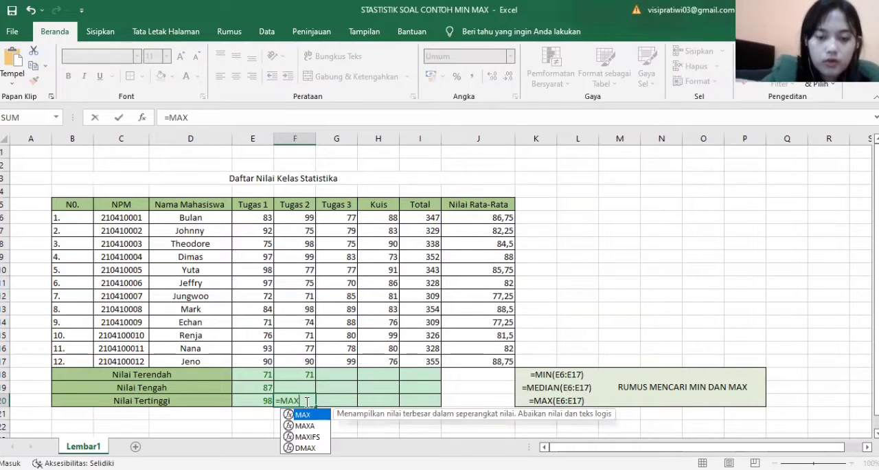
pyautogui.click(302, 217)
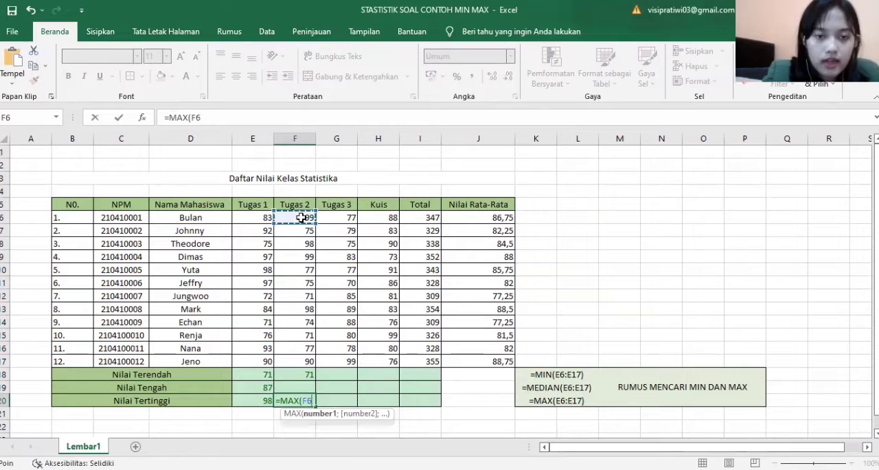
pyautogui.keyDown('shift'); pyautogui.click(302, 360); pyautogui.keyUp('shift')
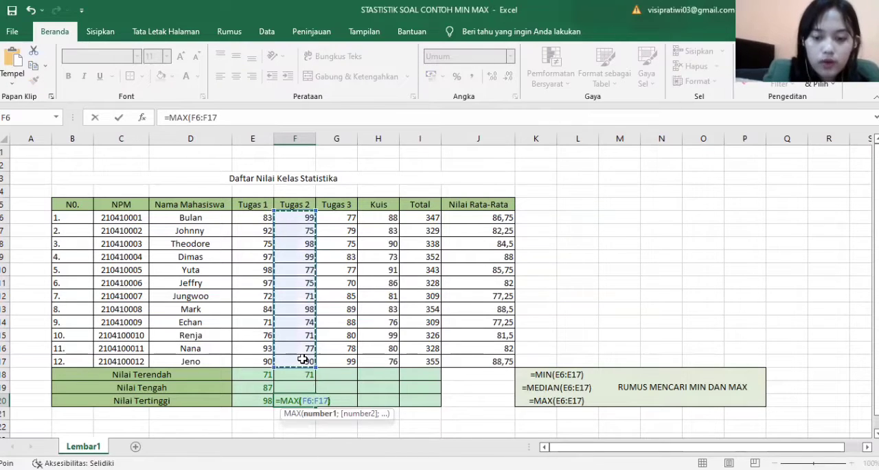
pyautogui.press('Return')
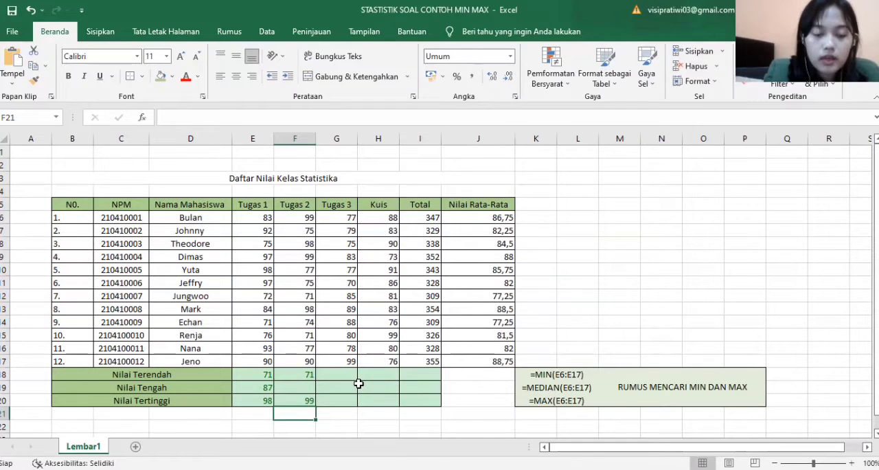
pyautogui.click(304, 376)
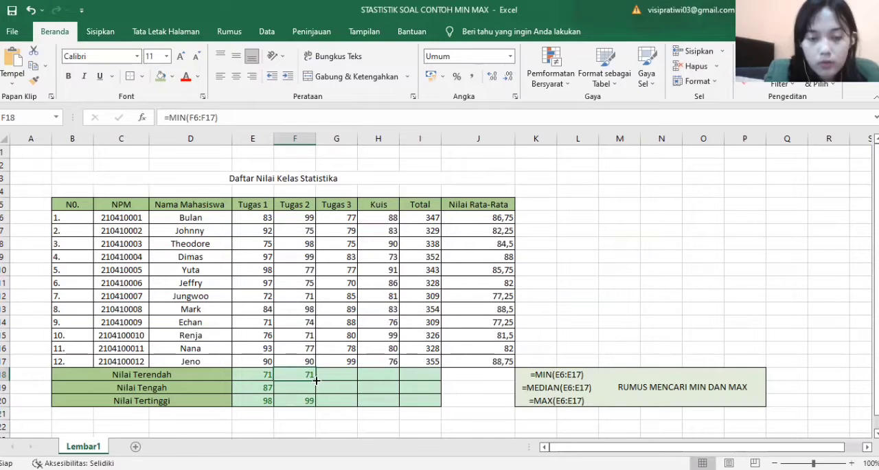
pyautogui.moveTo(308, 384); pyautogui.dragTo(414, 371)
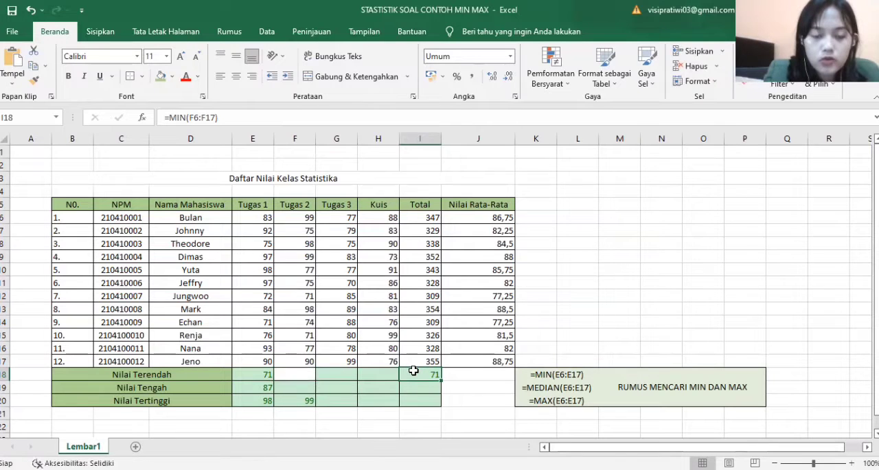
pyautogui.click(304, 375)
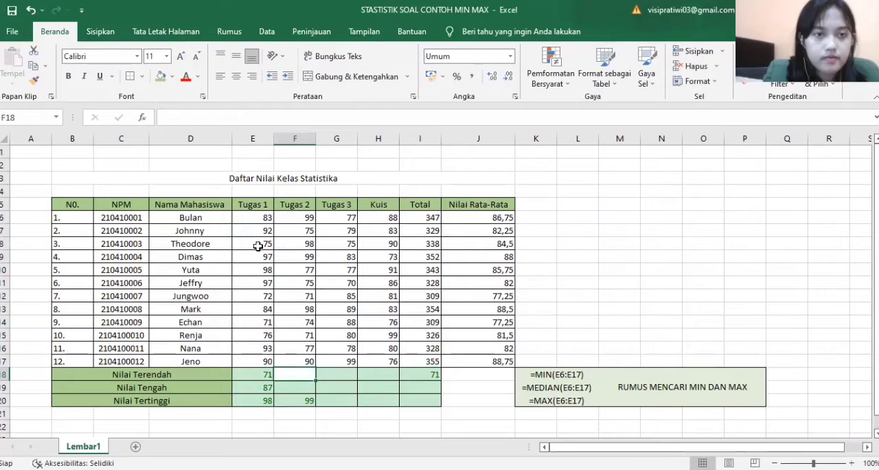
pyautogui.hotkey('ctrl', 'z')
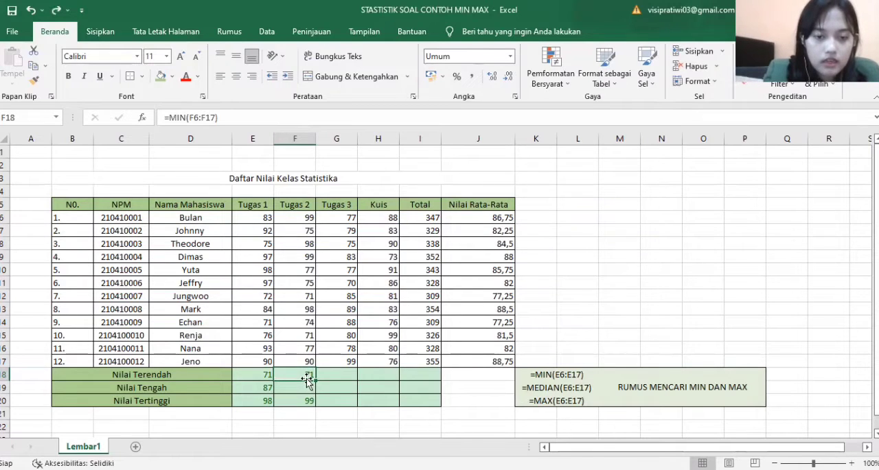
# Fill the Nilai Terendah formula from F18 and the Nilai Tertinggi formula from F20 across to column I
pyautogui.moveTo(315, 381); pyautogui.dragTo(429, 374)
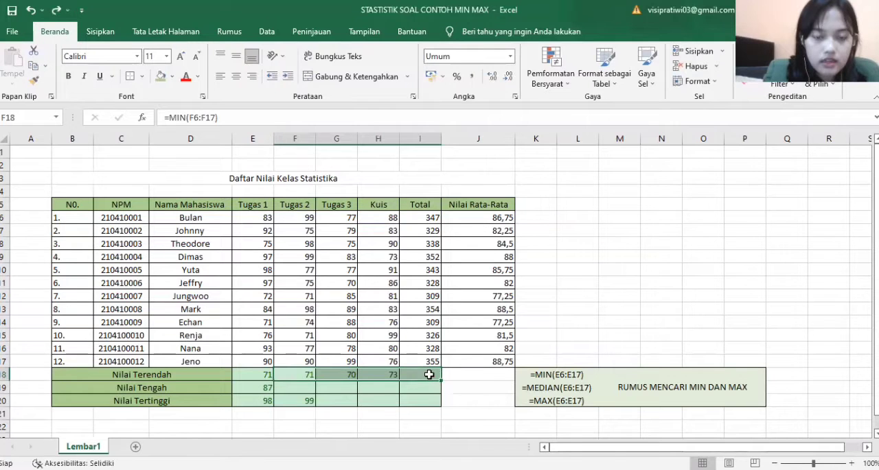
pyautogui.click(480, 412)
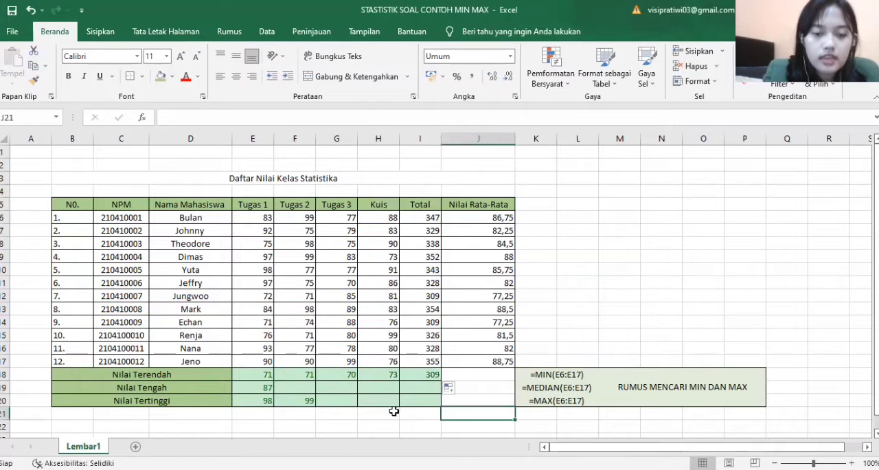
pyautogui.click(312, 400)
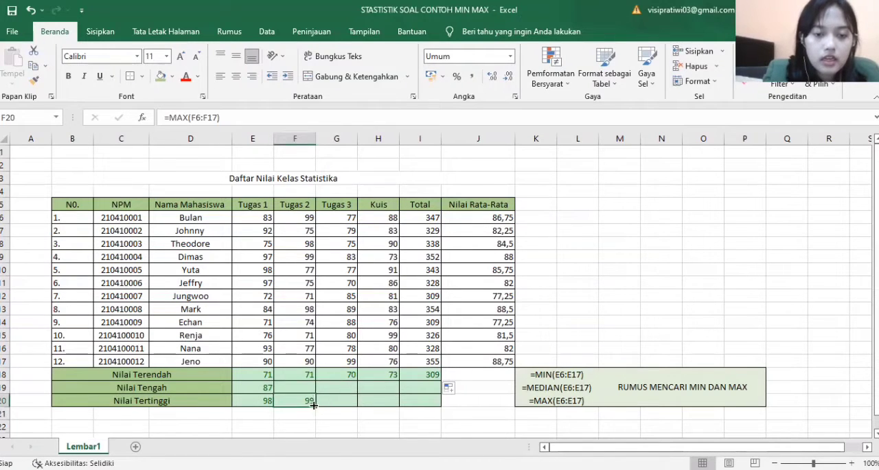
pyautogui.moveTo(316, 405); pyautogui.dragTo(430, 407)
pyautogui.click(468, 389)
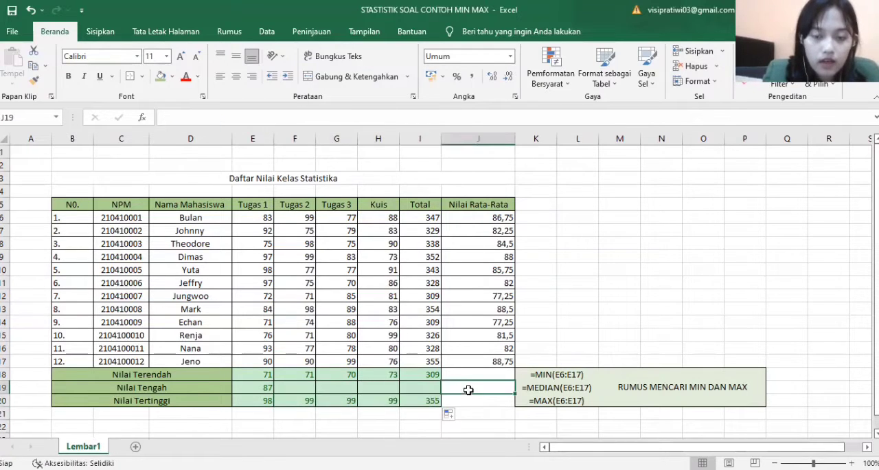
# Fill the Nilai Tengah MEDIAN formula from cell E19 across to the Total column, cell I19
pyautogui.click(270, 386)
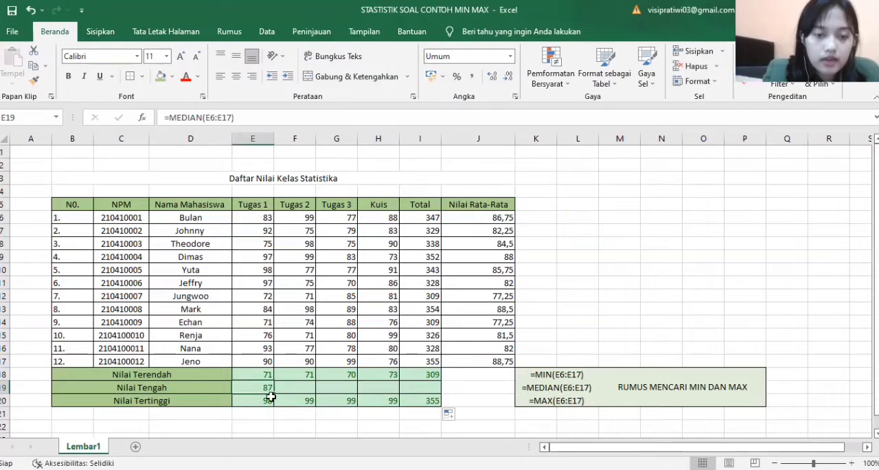
pyautogui.moveTo(274, 394); pyautogui.dragTo(426, 382)
pyautogui.click(470, 386)
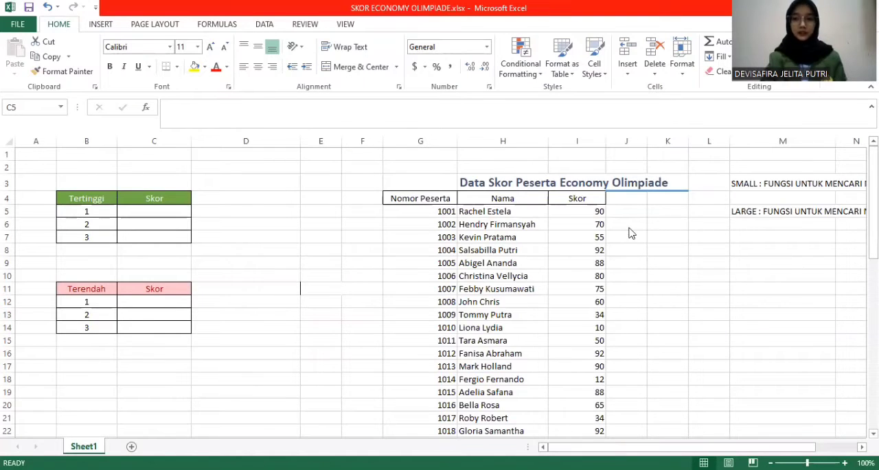
# Examine the SMALL and LARGE function notes and the participant scores in the Economy Olimpiade data table
pyautogui.hscroll(3, 630, 233)
pyautogui.hscroll(-3, 630, 233)
pyautogui.hscroll(4, 630, 233)
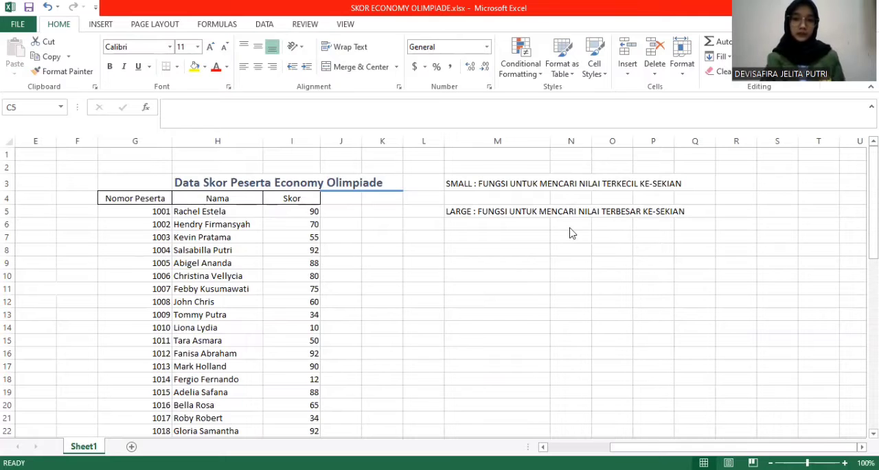
pyautogui.hscroll(-4, 500, 230)
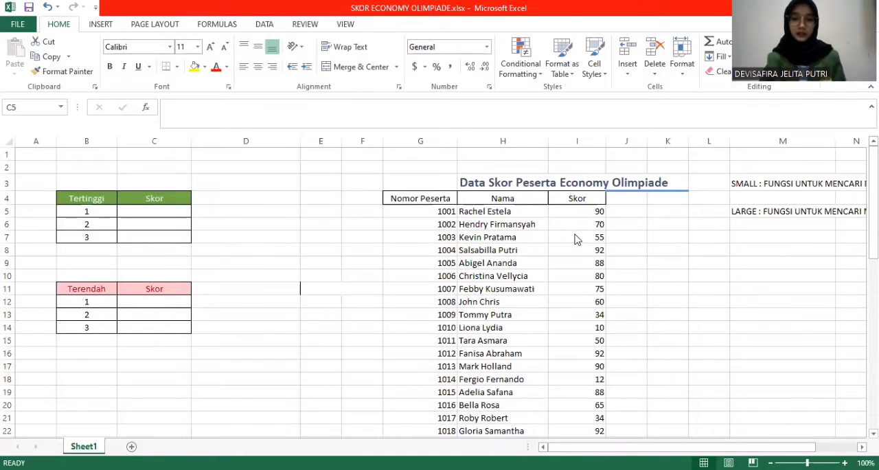
pyautogui.click(630, 239)
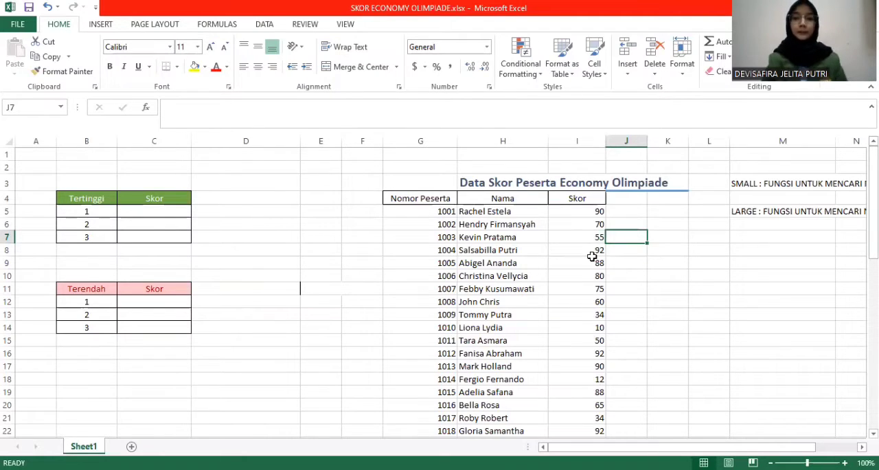
pyautogui.click(592, 253)
pyautogui.scroll(-2, 592, 256)
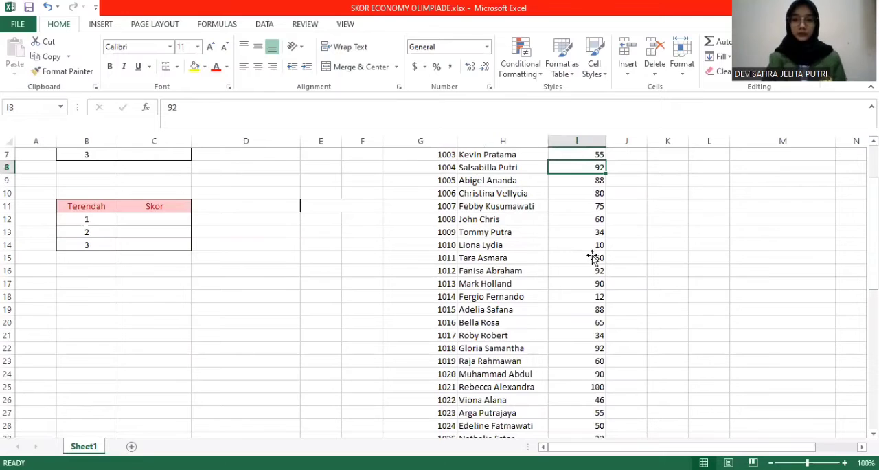
pyautogui.scroll(-12, 592, 256)
pyautogui.scroll(15, 592, 256)
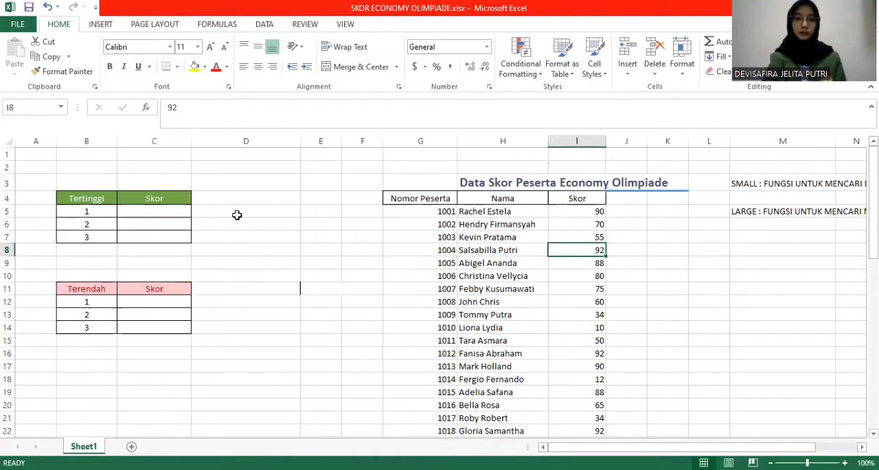
# Find the highest score for Tertinggi rank 1 in cell C5 with the formula =LARGE(I5:I54,1)
pyautogui.click(181, 210)
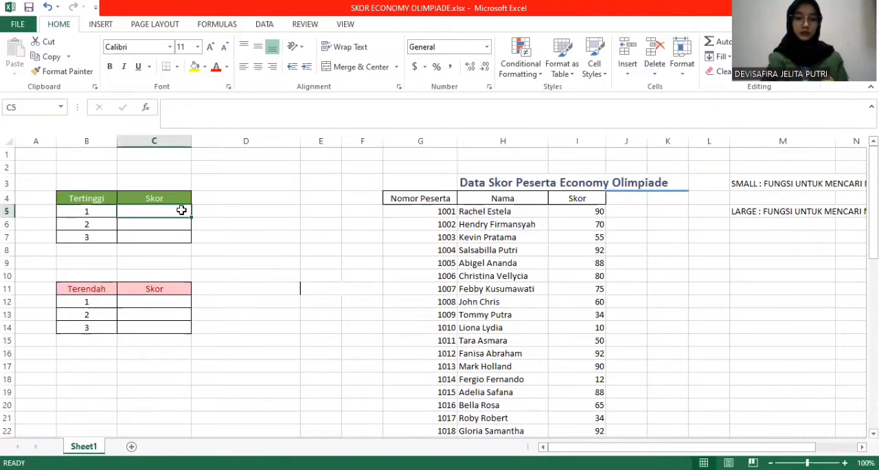
pyautogui.write('=')
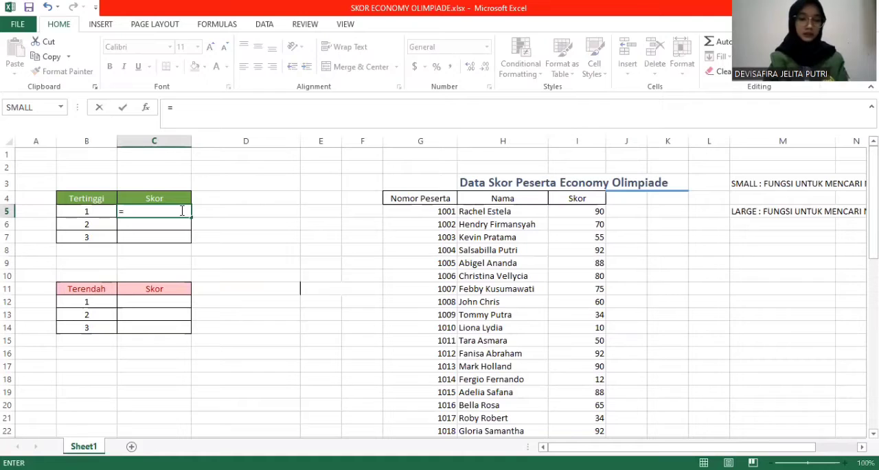
pyautogui.write('LARGE(')
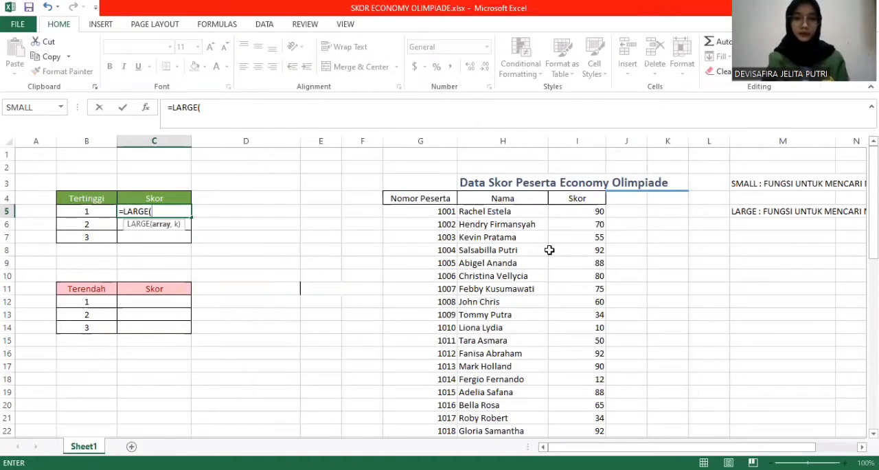
pyautogui.click(587, 209)
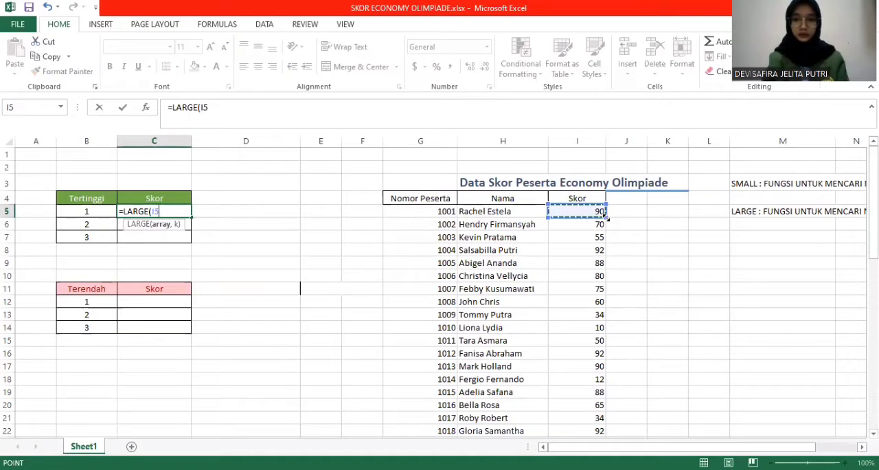
pyautogui.moveTo(590, 211); pyautogui.dragTo(605, 248)
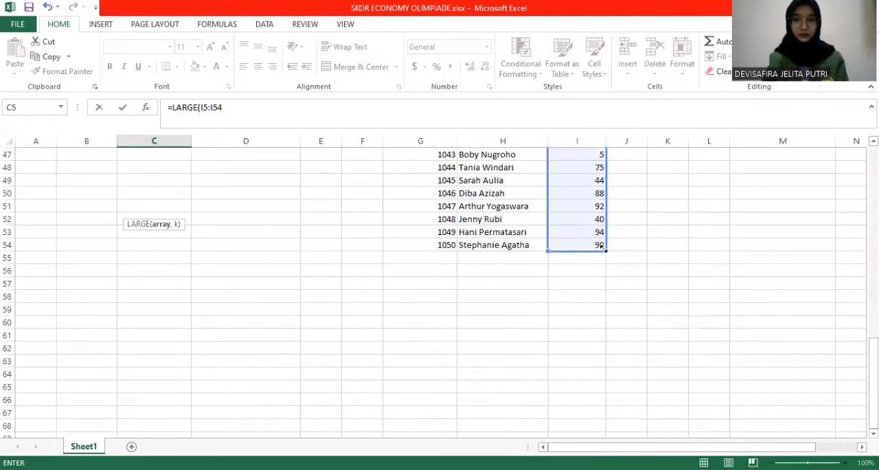
pyautogui.scroll(15, 497, 193)
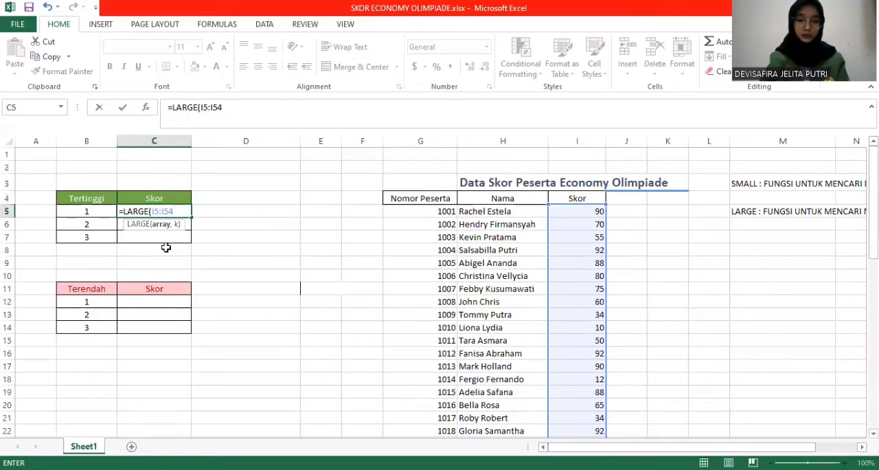
pyautogui.write(',')
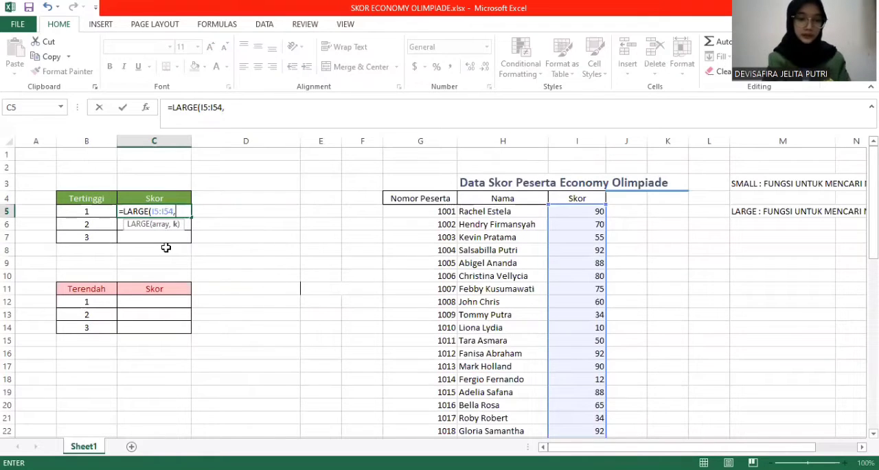
pyautogui.write('1')
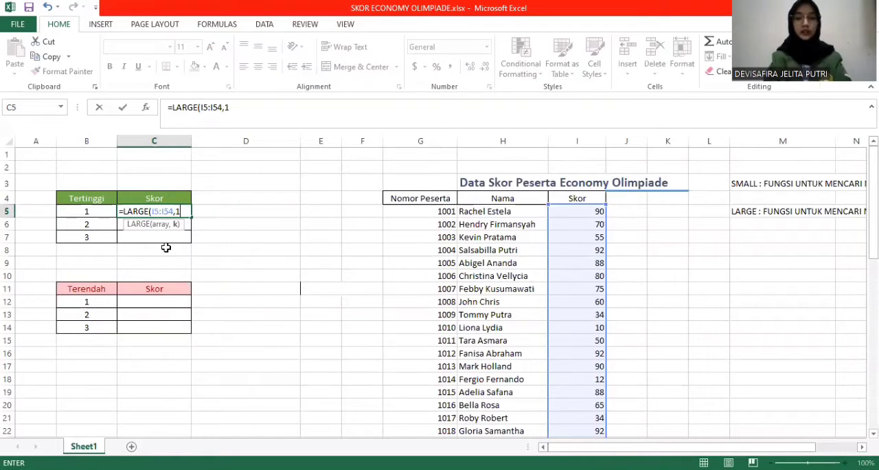
pyautogui.write(')')
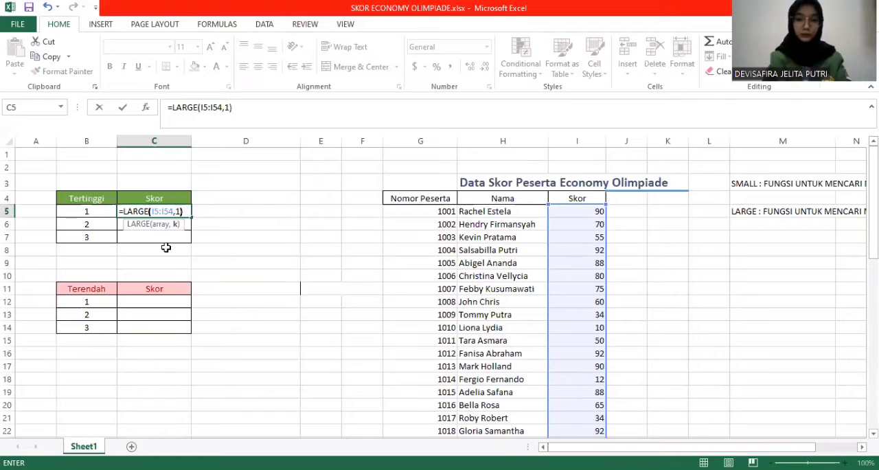
pyautogui.press('Return')
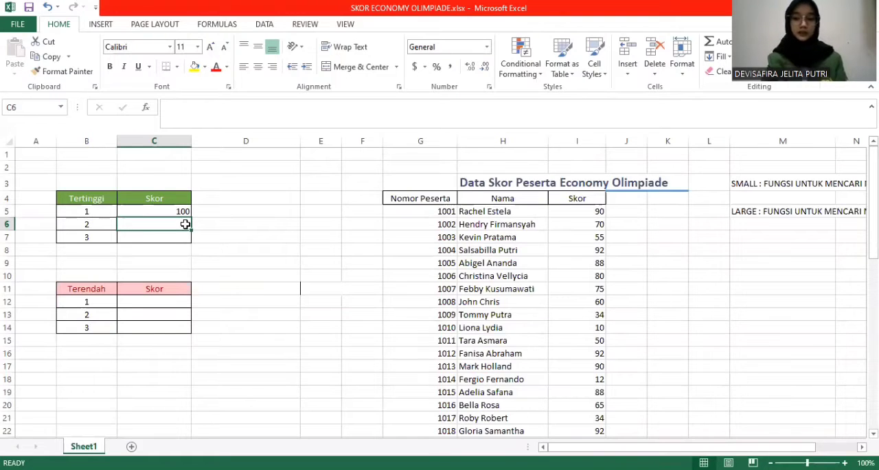
# Find the second-highest score for Tertinggi rank 2 in cell C6 with the formula =LARGE(I5:I54,2)
pyautogui.write('=')
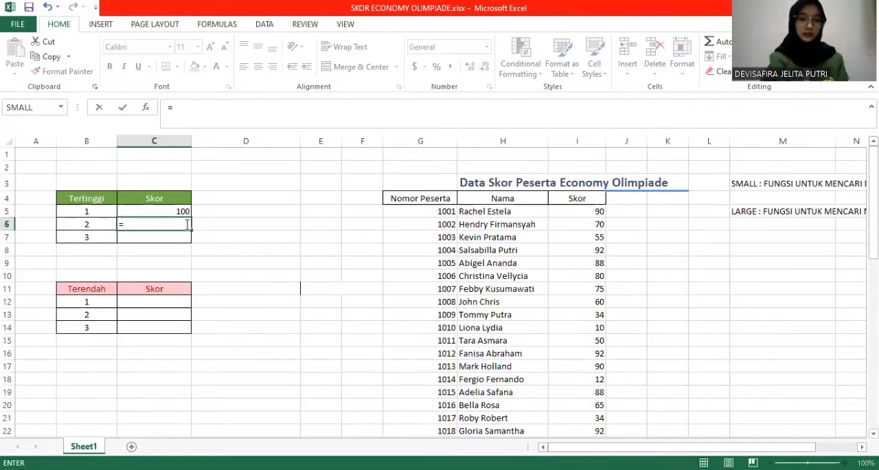
pyautogui.write('LARGE')
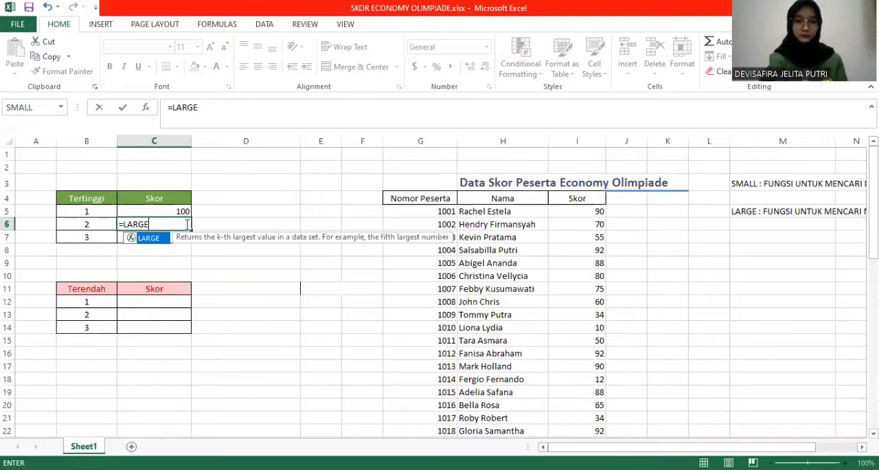
pyautogui.write('(')
pyautogui.moveTo(598, 211); pyautogui.dragTo(600, 340)
pyautogui.moveTo(600, 429); pyautogui.dragTo(602, 387)
pyautogui.scroll(12, 221, 256)
pyautogui.write(',2')
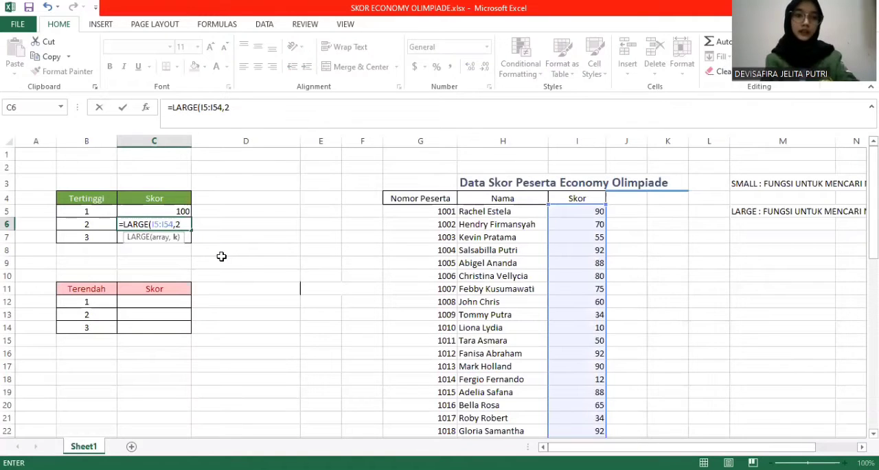
pyautogui.write(')')
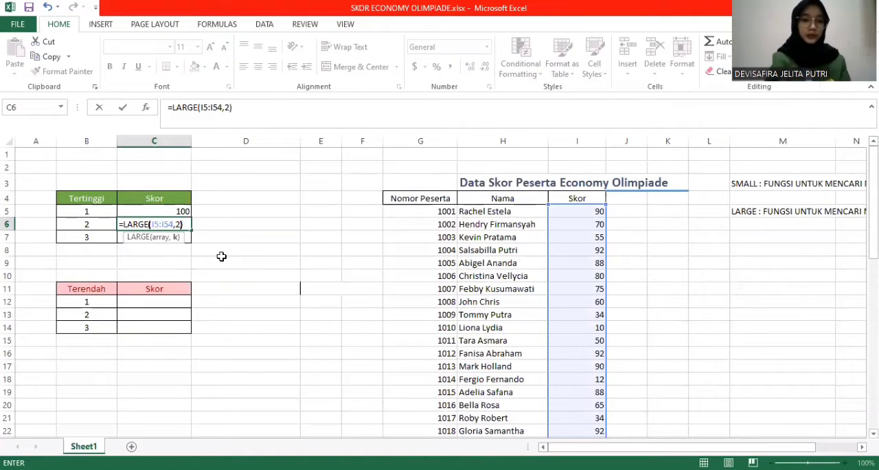
pyautogui.press('Return')
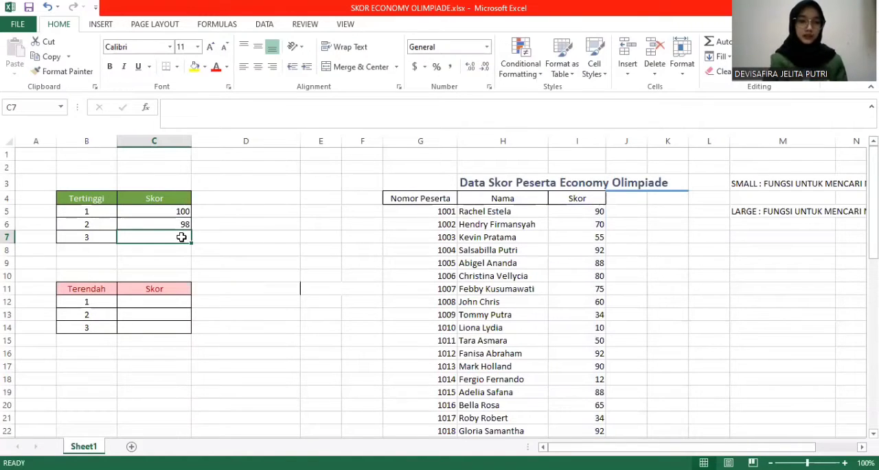
# Find the third-highest score for Tertinggi rank 3 in cell C7 with the formula =LARGE(I5:I54,3)
pyautogui.write('=')
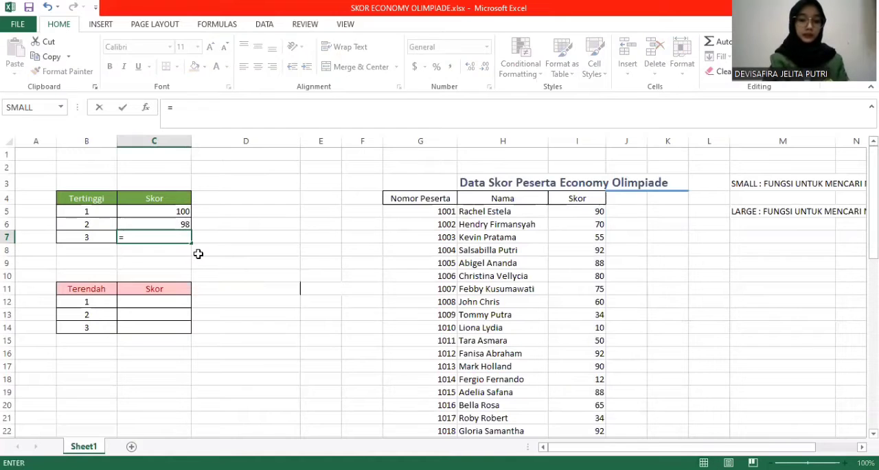
pyautogui.write('LARGE')
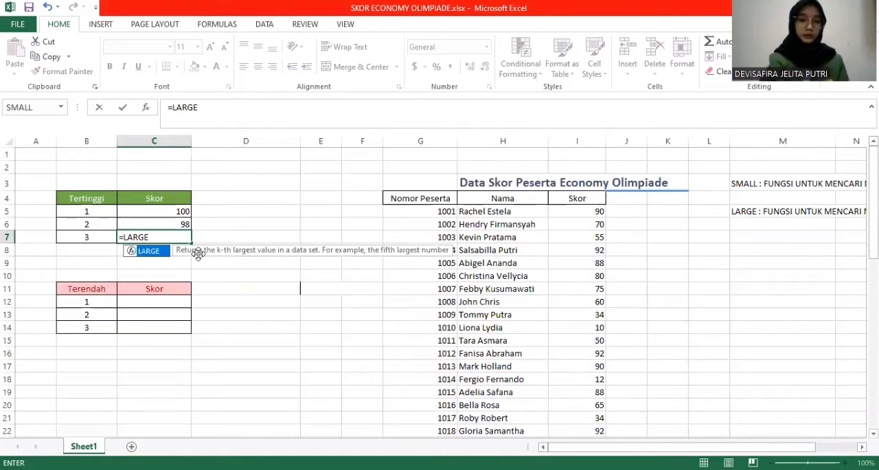
pyautogui.write('(')
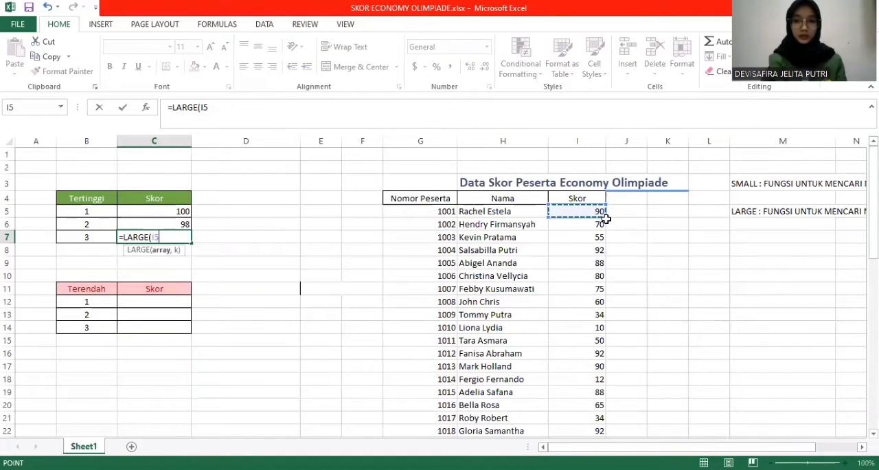
pyautogui.moveTo(604, 215); pyautogui.dragTo(600, 382)
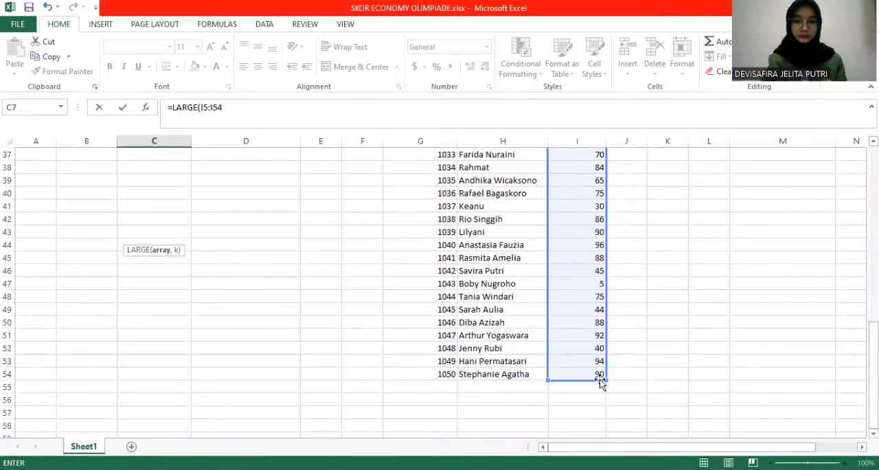
pyautogui.write(',')
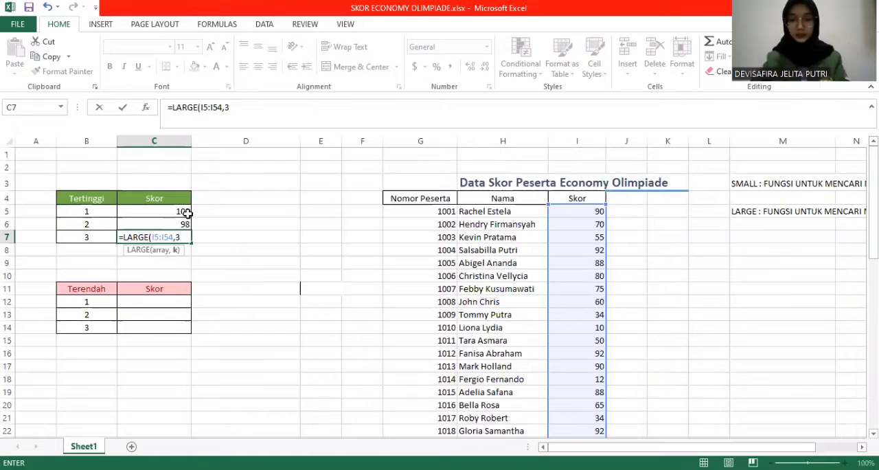
pyautogui.write('3)')
pyautogui.press('Return')
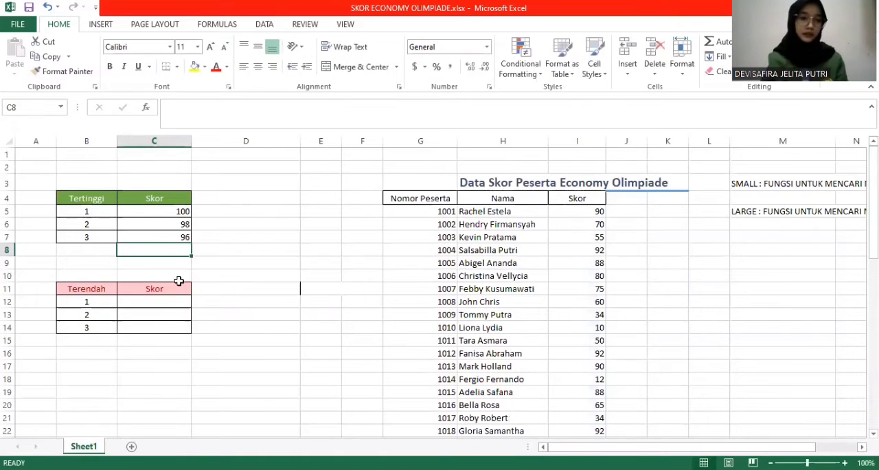
pyautogui.click(209, 250)
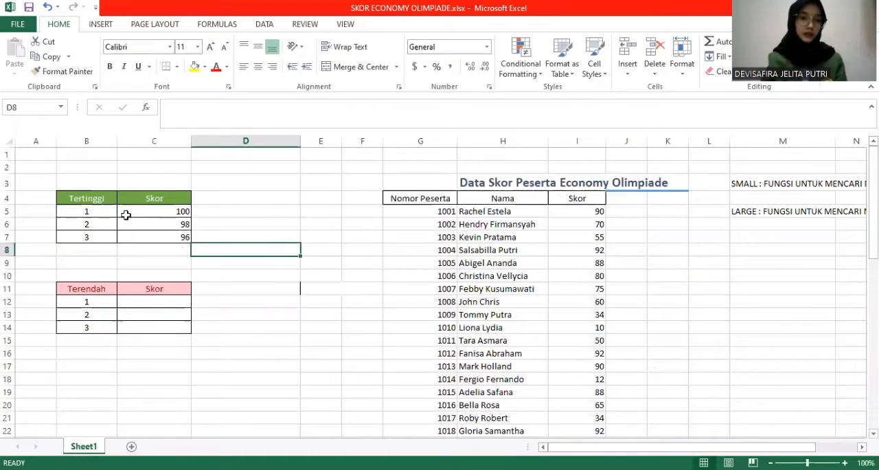
# Find the lowest score for Terendah rank 1 in cell C12 with the formula =SMALL(I5:I54,1)
pyautogui.click(141, 304)
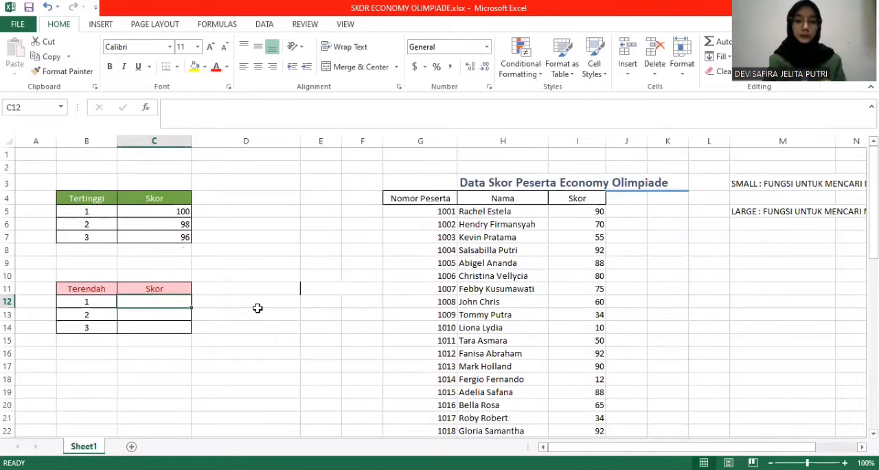
pyautogui.write('=')
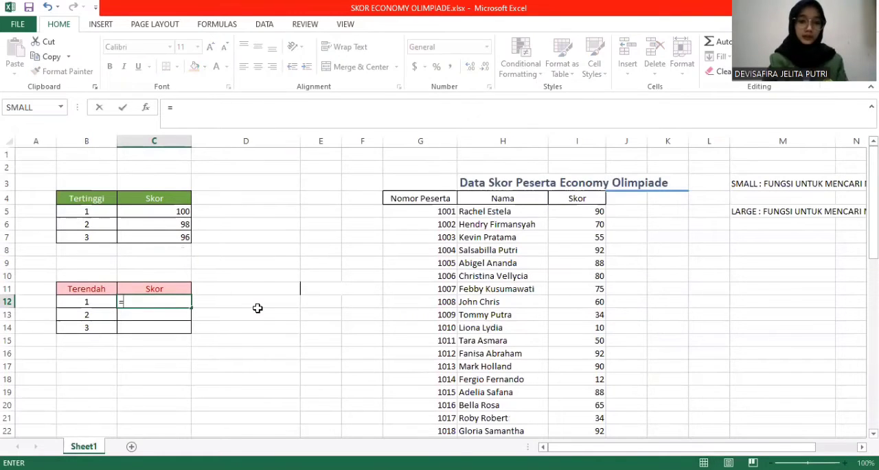
pyautogui.write('SMALL')
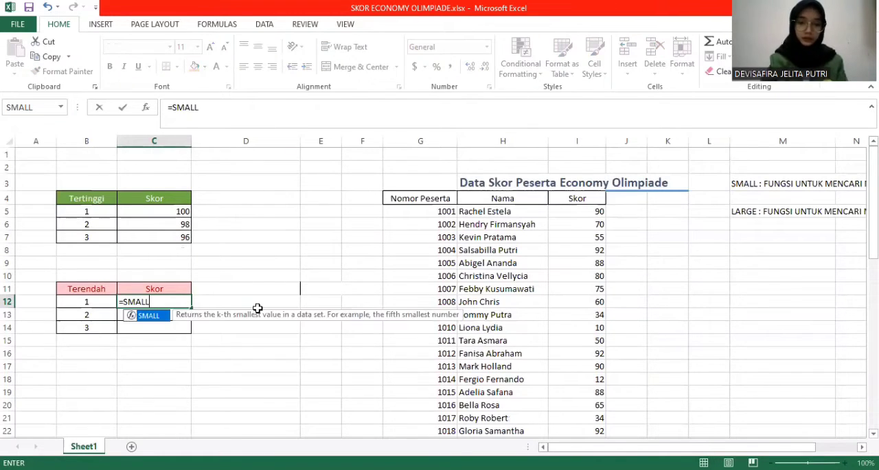
pyautogui.write('(')
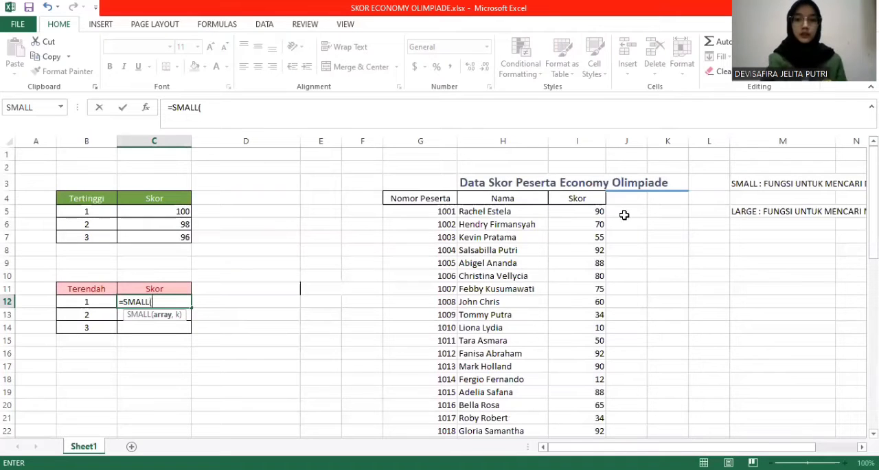
pyautogui.click(600, 212)
pyautogui.moveTo(603, 213); pyautogui.dragTo(589, 171)
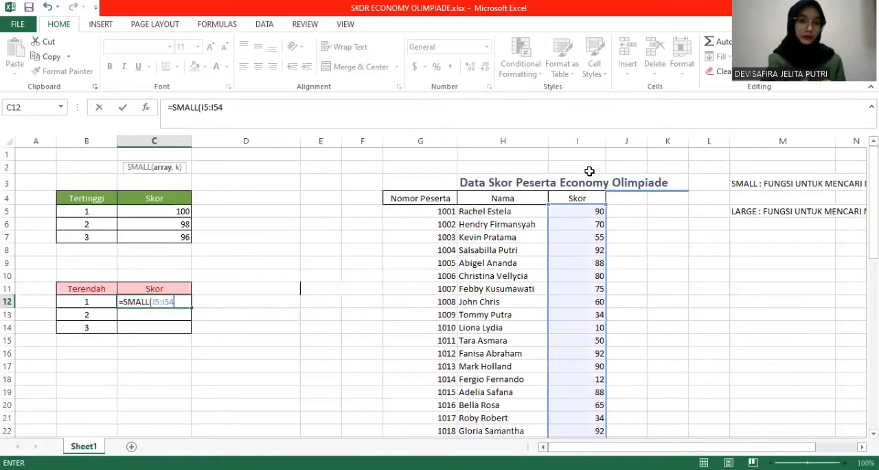
pyautogui.write(',')
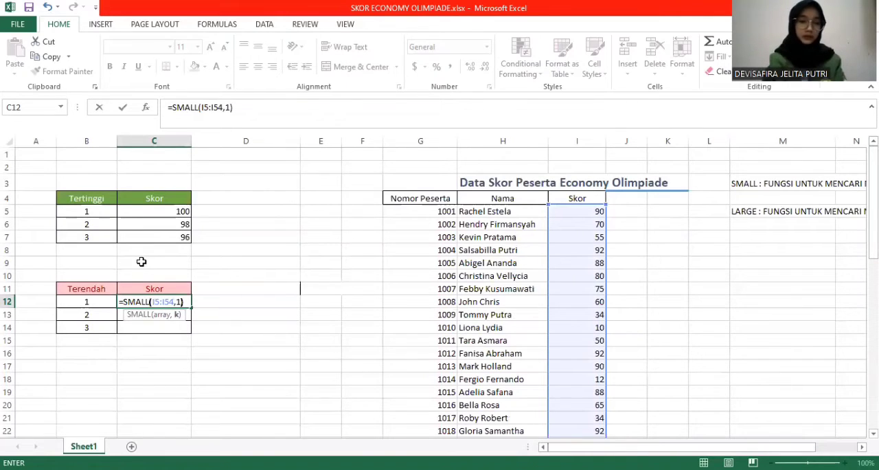
pyautogui.write('1)')
pyautogui.press('Return')
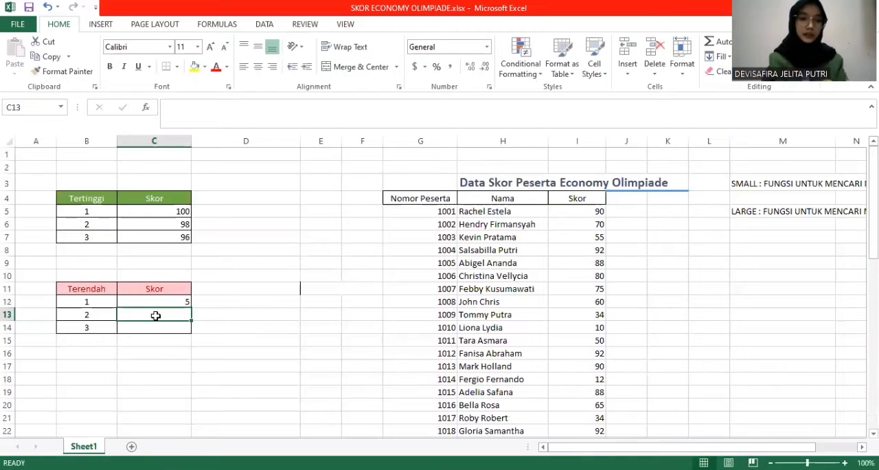
# Find the second-lowest score for Terendah rank 2 in cell C13 with the formula =SMALL(I5:I54,2)
pyautogui.write('=')
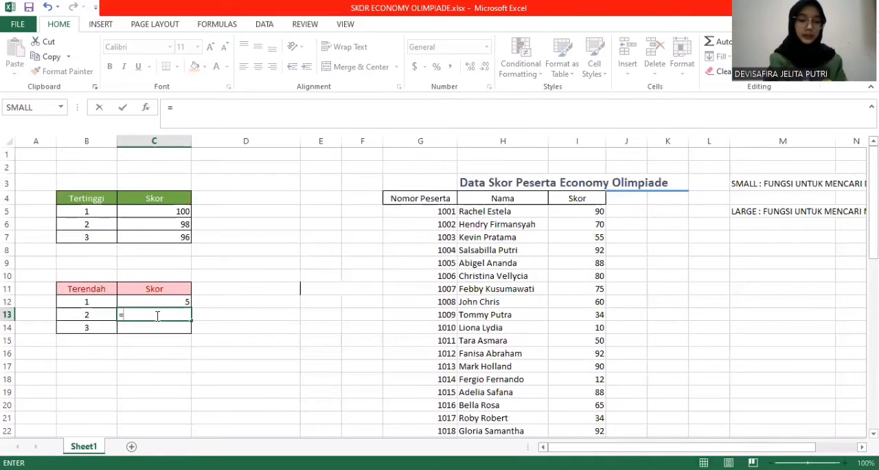
pyautogui.write('S')
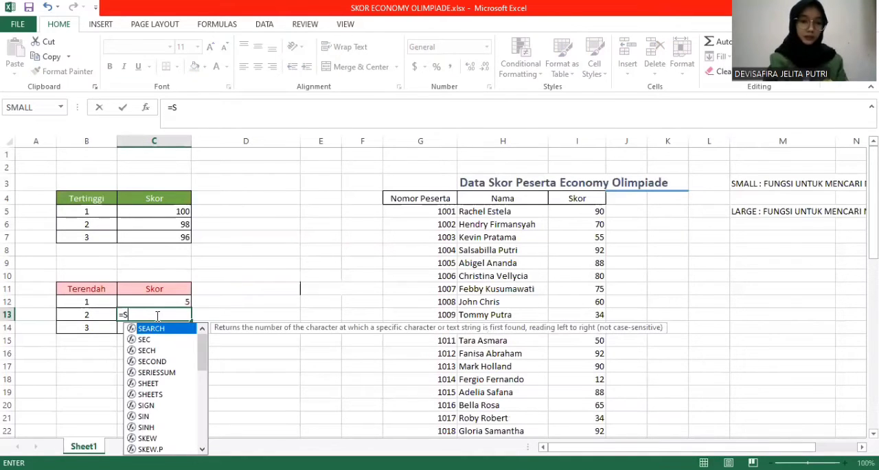
pyautogui.write('MALL(')
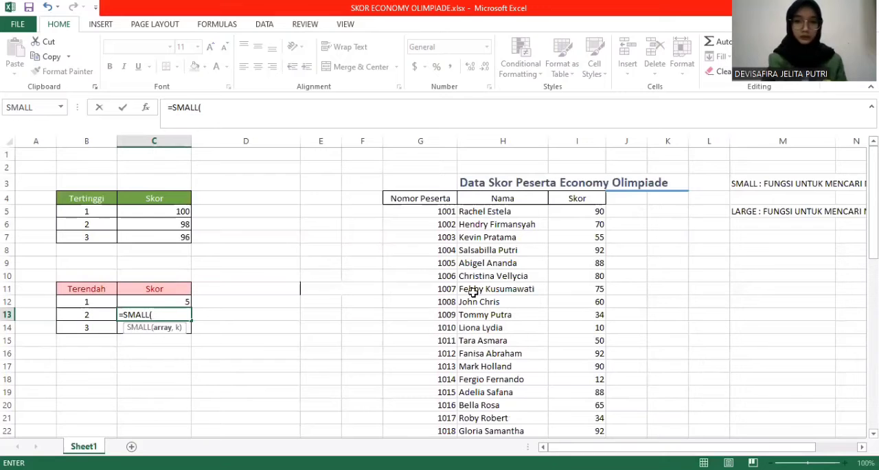
pyautogui.click(568, 213)
pyautogui.moveTo(603, 213); pyautogui.dragTo(602, 363)
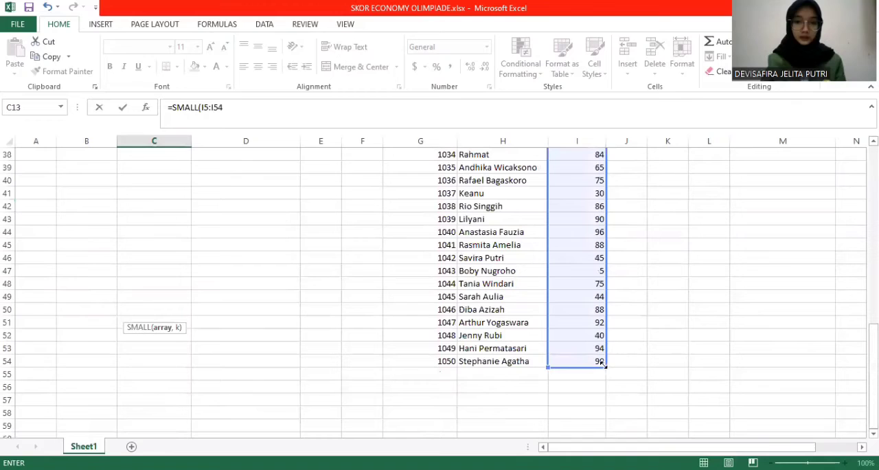
pyautogui.scroll(13, 195, 287)
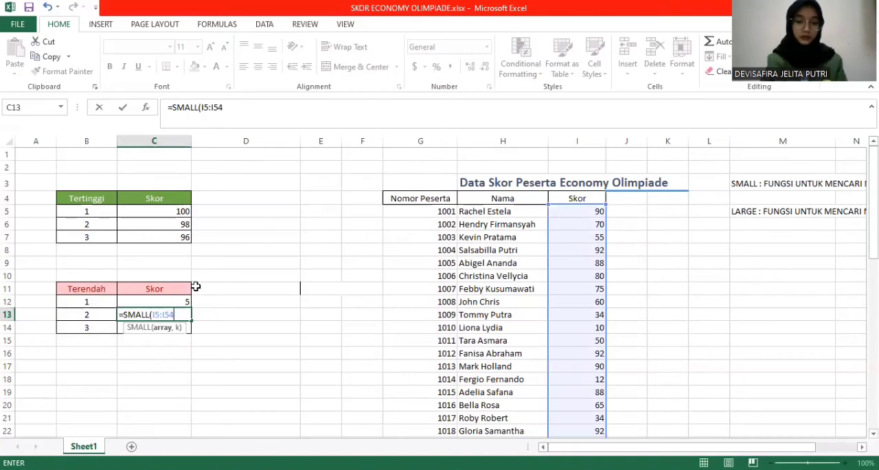
pyautogui.write(',2')
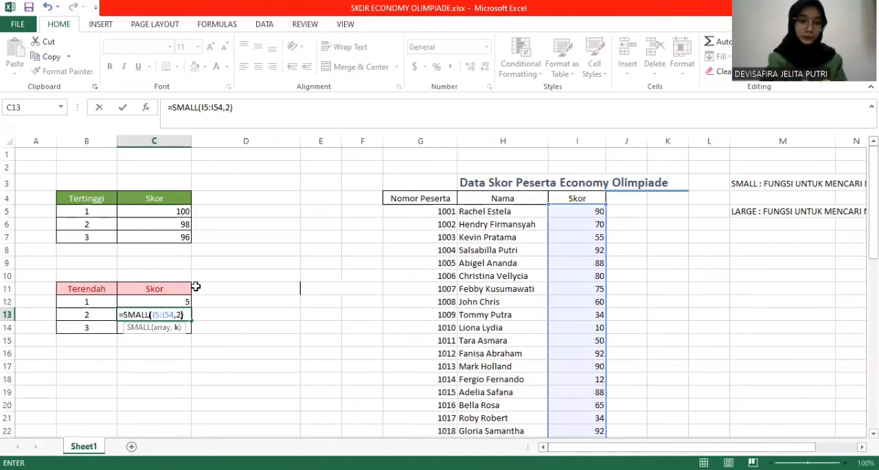
pyautogui.press('Return')
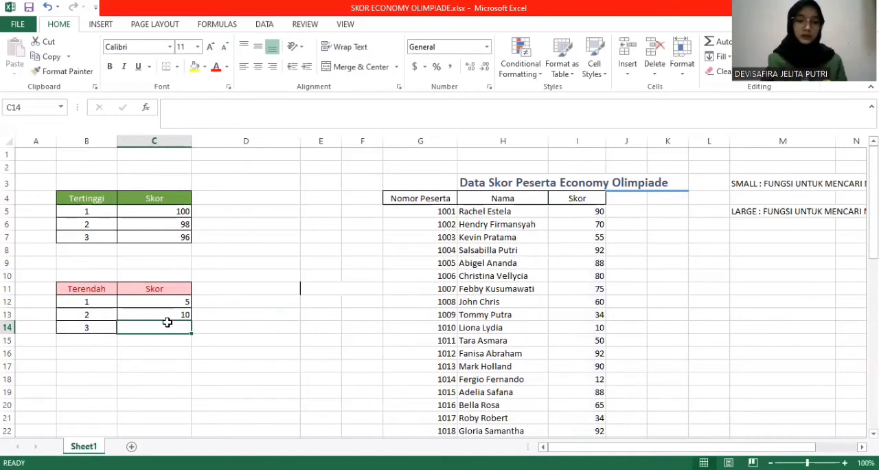
# Find the third-lowest score for Terendah rank 3 in cell C14 with the formula =SMALL(I5:I54,3)
pyautogui.write('=')
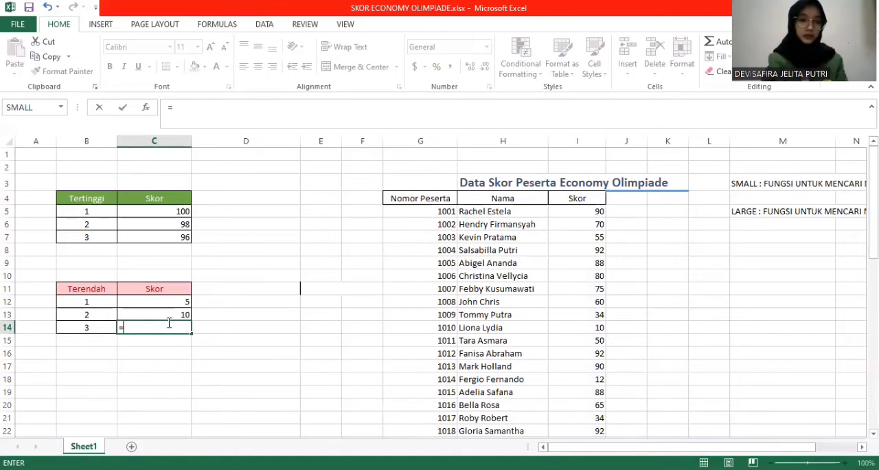
pyautogui.write('SMALL')
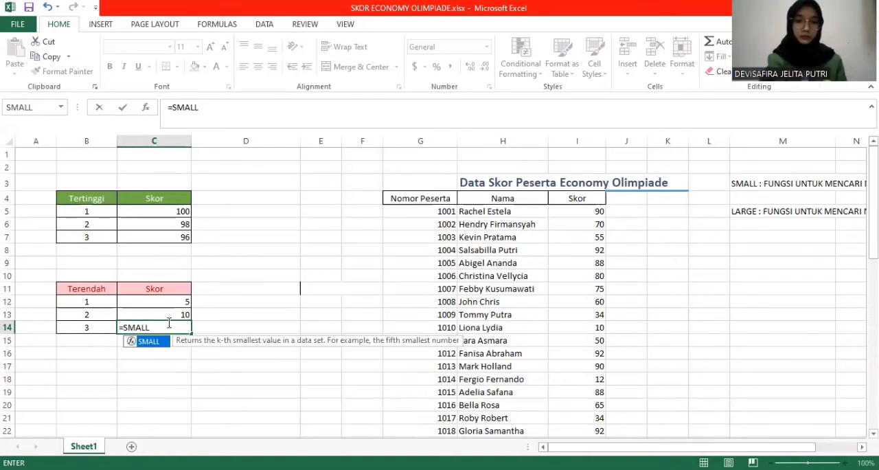
pyautogui.write('(')
pyautogui.click(598, 211)
pyautogui.moveTo(598, 212); pyautogui.dragTo(602, 267)
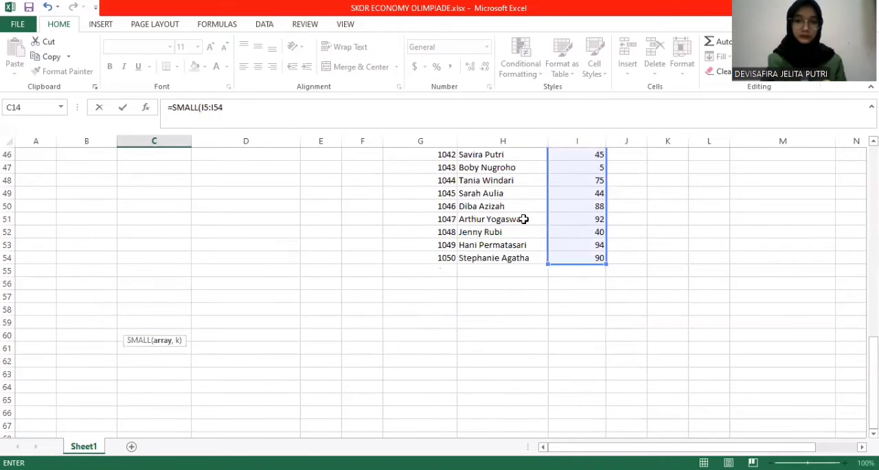
pyautogui.write(',3')
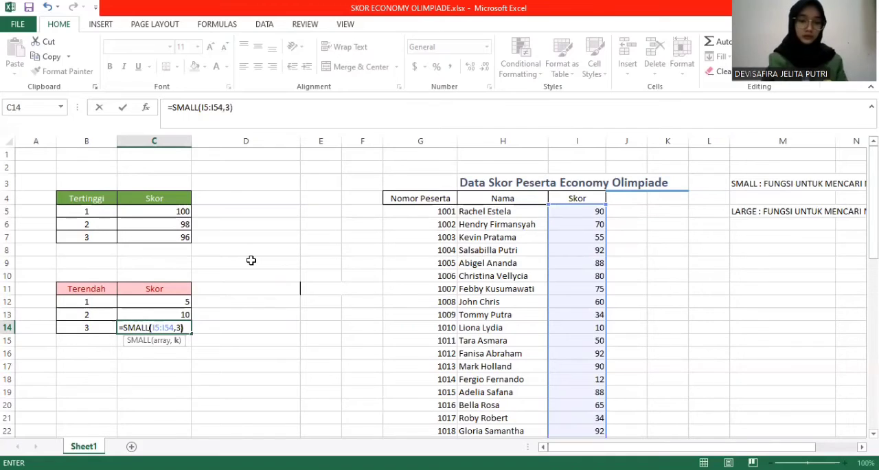
pyautogui.press('Return')
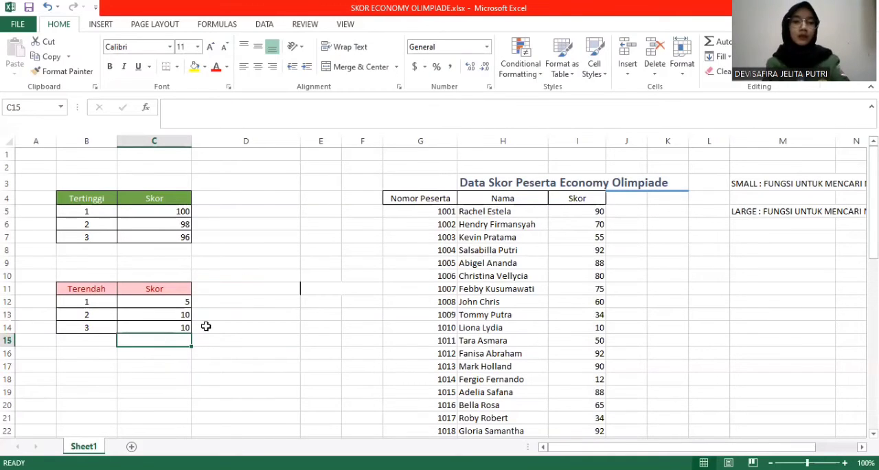
pyautogui.click(199, 259)
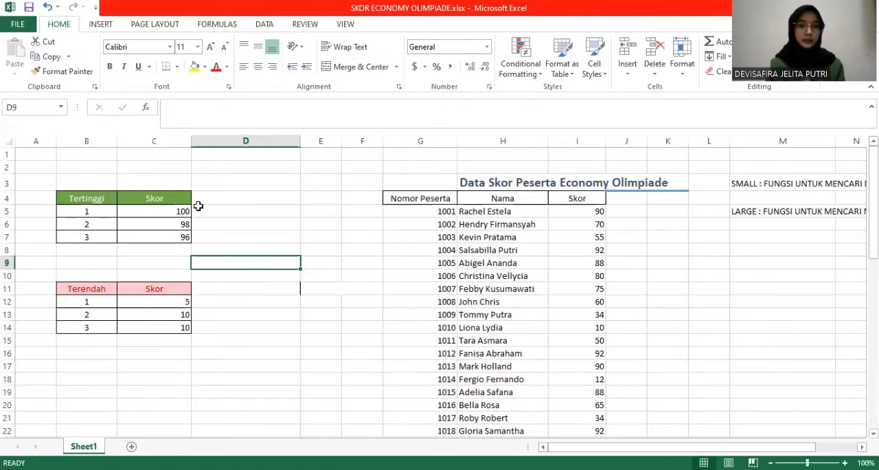
# Sort the scores in I5:I54 by value from Smallest to Largest, continuing with the current selection only
pyautogui.click(584, 209)
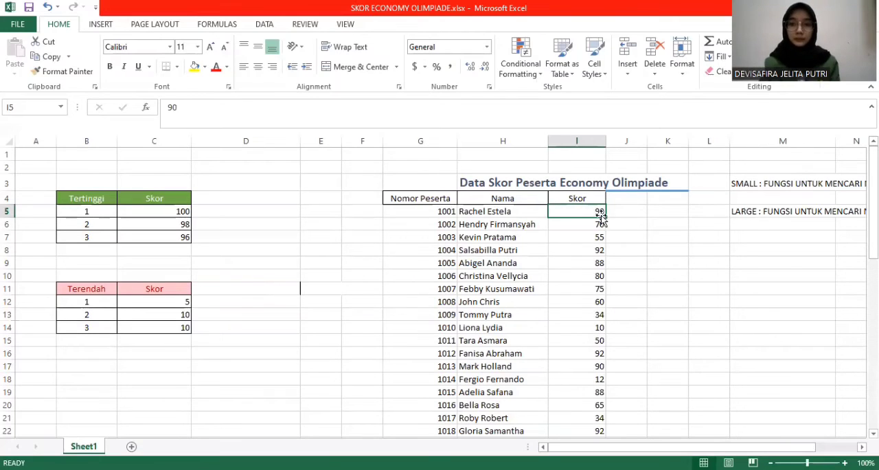
pyautogui.moveTo(566, 209); pyautogui.dragTo(591, 416)
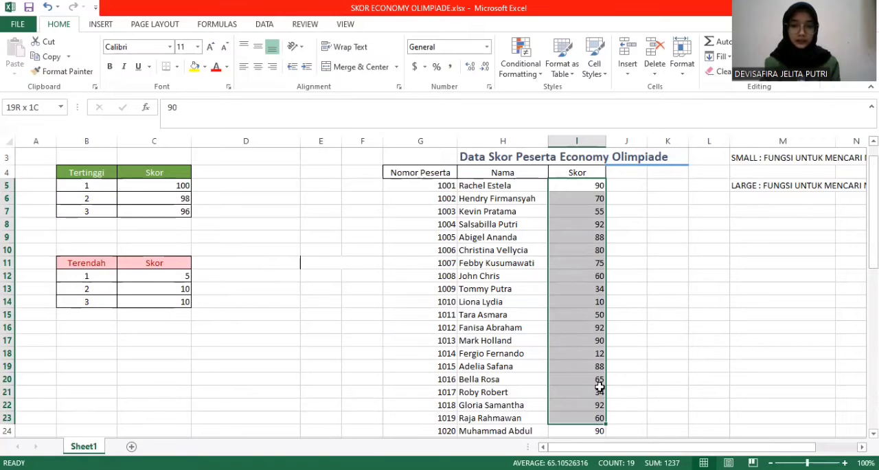
pyautogui.hotkey('ctrl', 'shift', 'Down')
pyautogui.scroll(10, 591, 313)
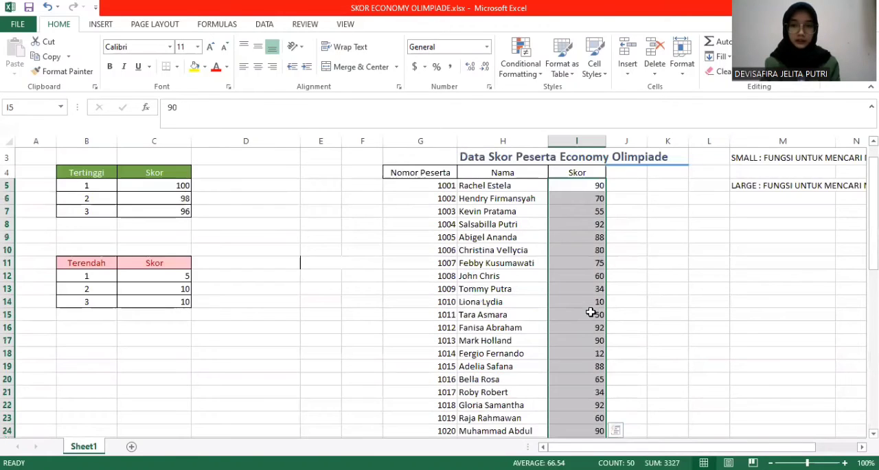
pyautogui.click(263, 26)
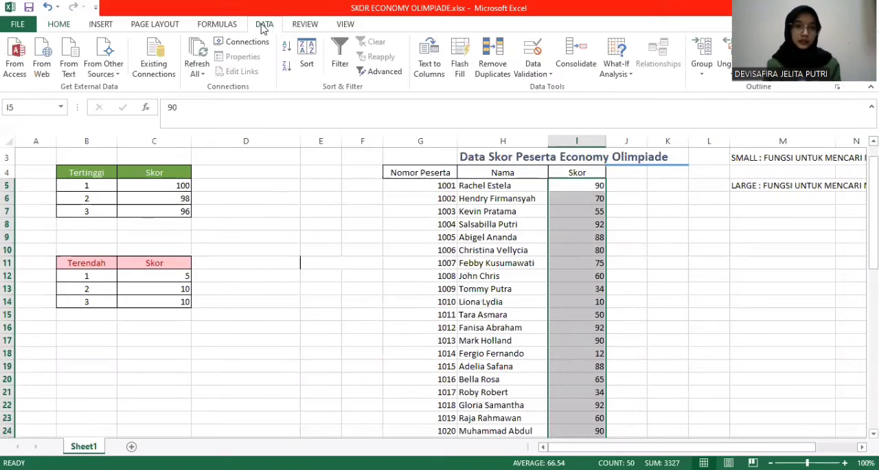
pyautogui.click(306, 64)
pyautogui.click(379, 312)
pyautogui.click(537, 340)
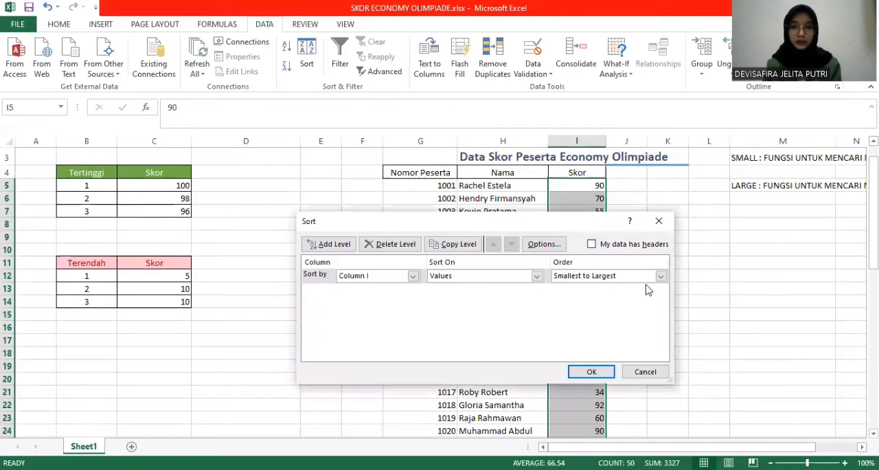
pyautogui.click(660, 277)
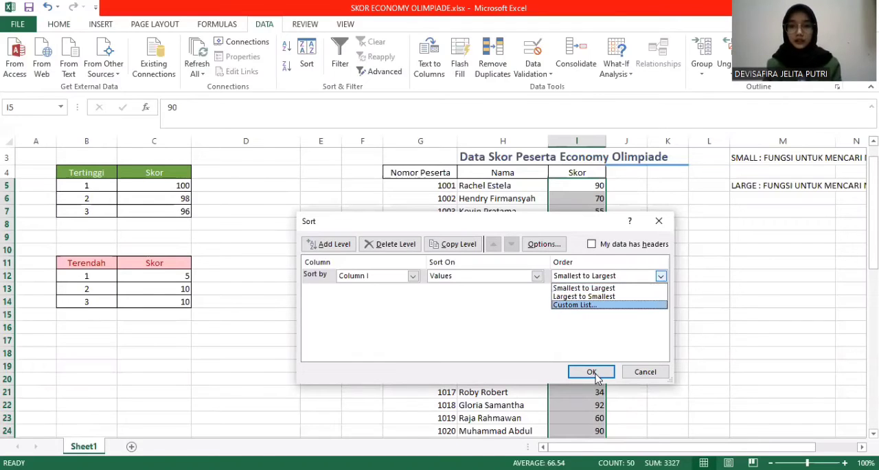
pyautogui.click(605, 287)
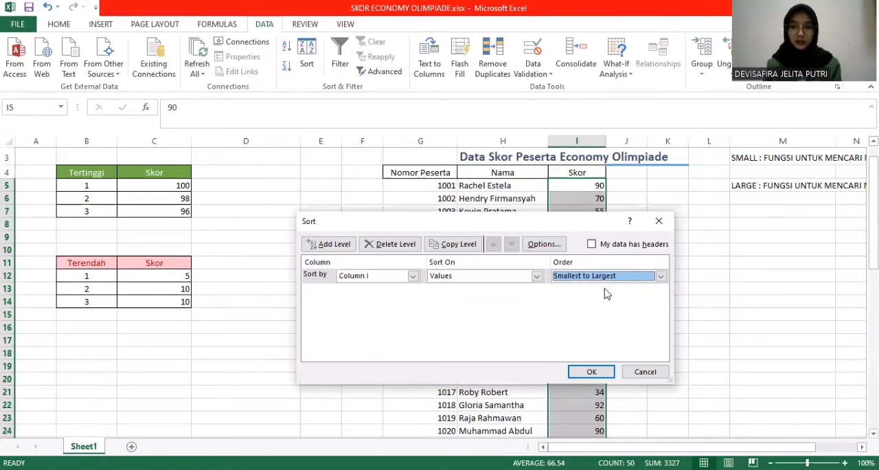
pyautogui.click(592, 371)
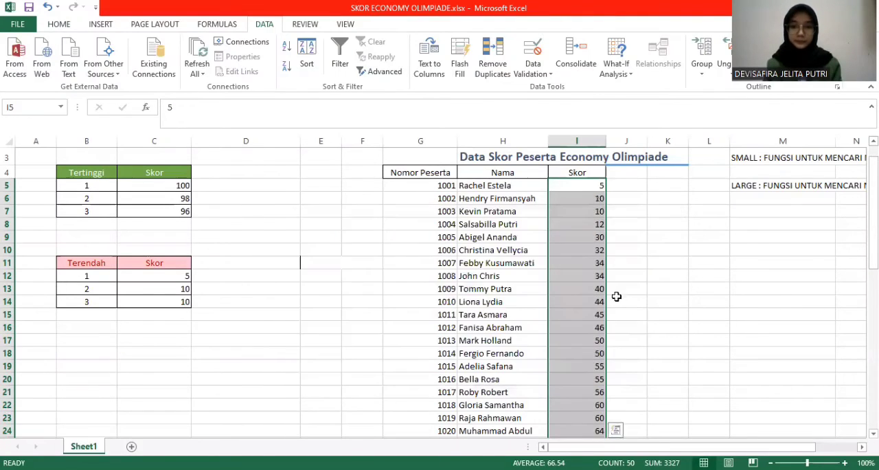
pyautogui.click(617, 292)
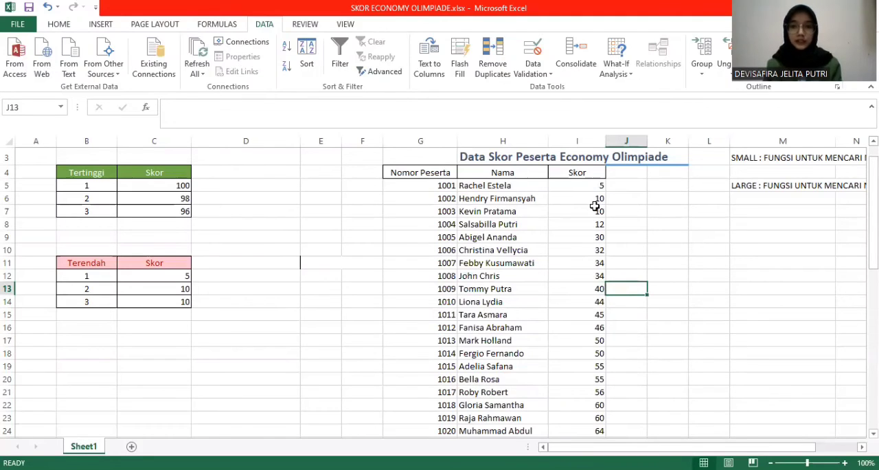
# Review the ascending scores down to the end of the list and undo that sort
pyautogui.scroll(-2, 596, 214)
pyautogui.scroll(1, 596, 218)
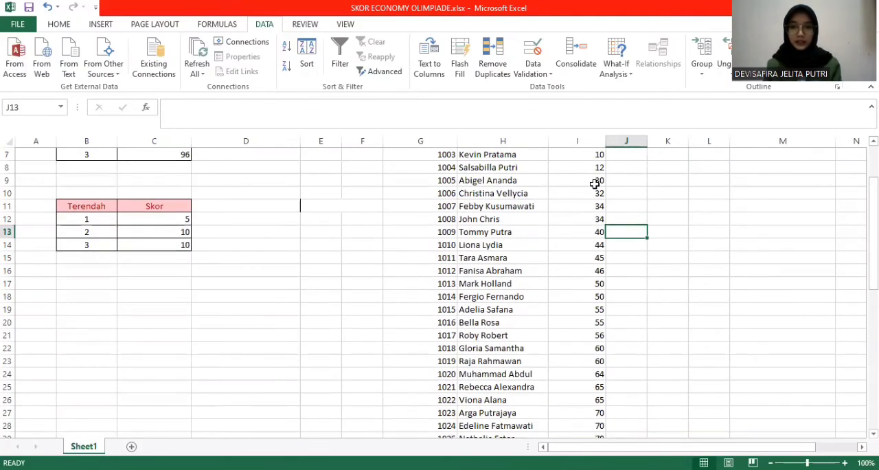
pyautogui.scroll(2, 596, 219)
pyautogui.scroll(-10, 590, 228)
pyautogui.scroll(-7, 583, 227)
pyautogui.scroll(17, 583, 226)
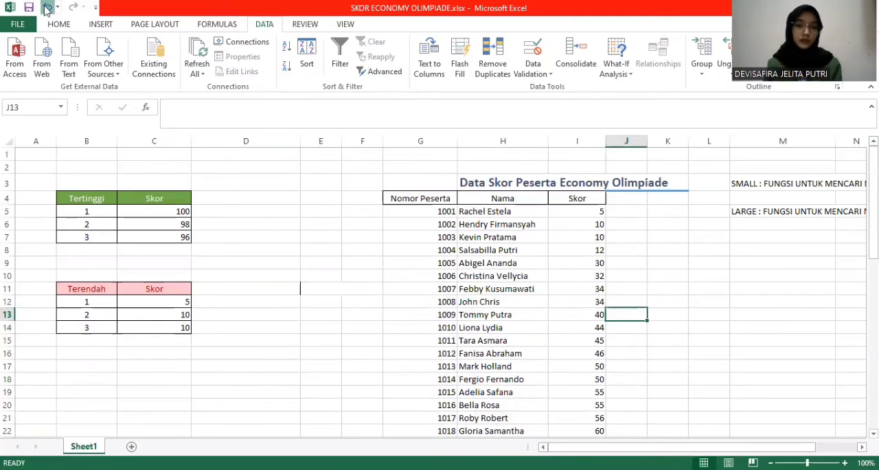
pyautogui.click(46, 6)
pyautogui.click(641, 284)
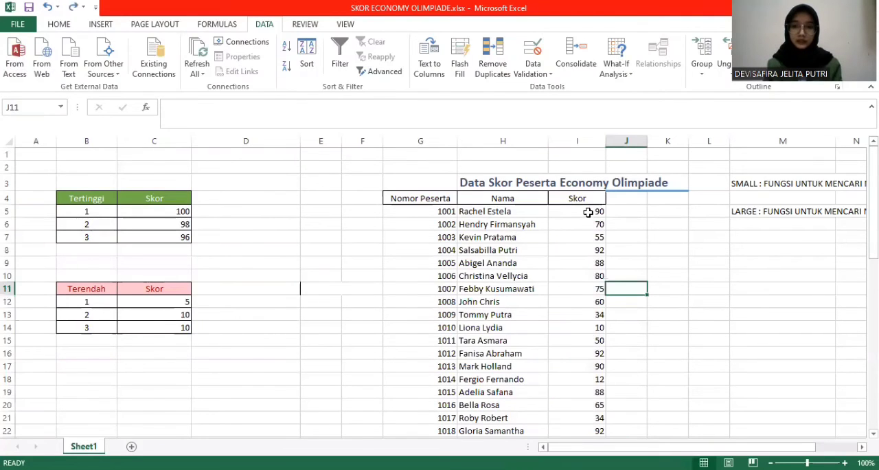
# Sort the Skor values in I5:I54 from Largest to Smallest, without expanding the selection to the neighbouring columns
pyautogui.click(587, 212)
pyautogui.moveTo(588, 213); pyautogui.dragTo(589, 413)
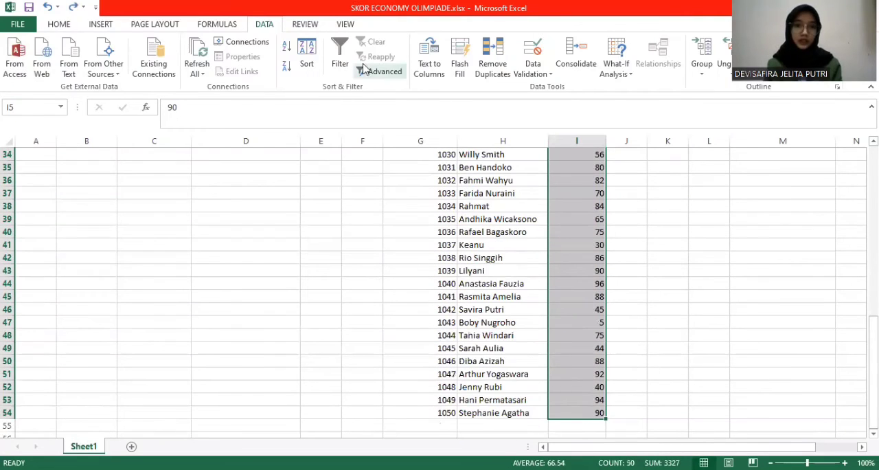
pyautogui.click(310, 43)
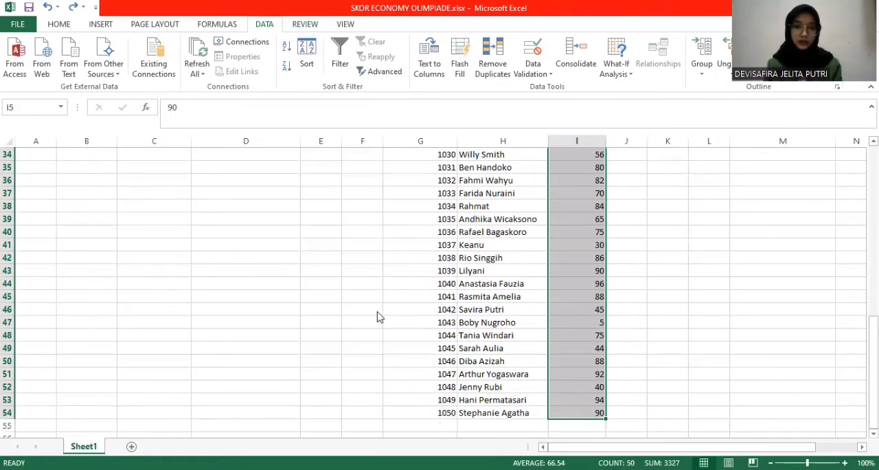
pyautogui.click(482, 313)
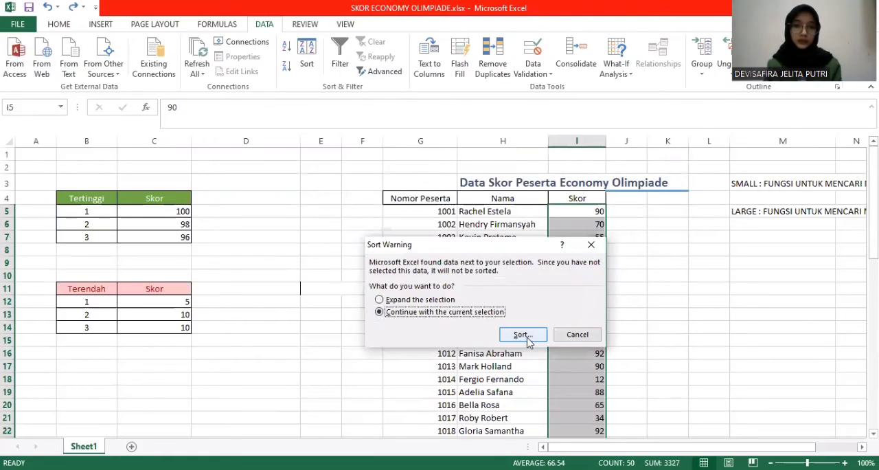
pyautogui.click(527, 336)
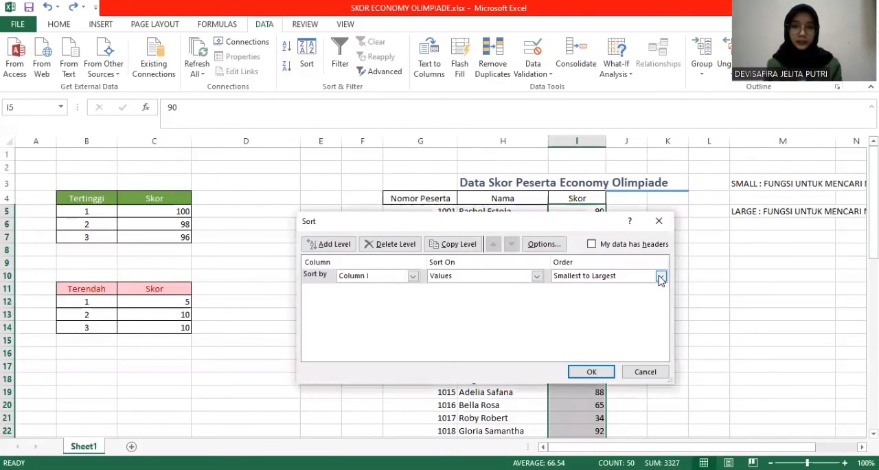
pyautogui.click(660, 275)
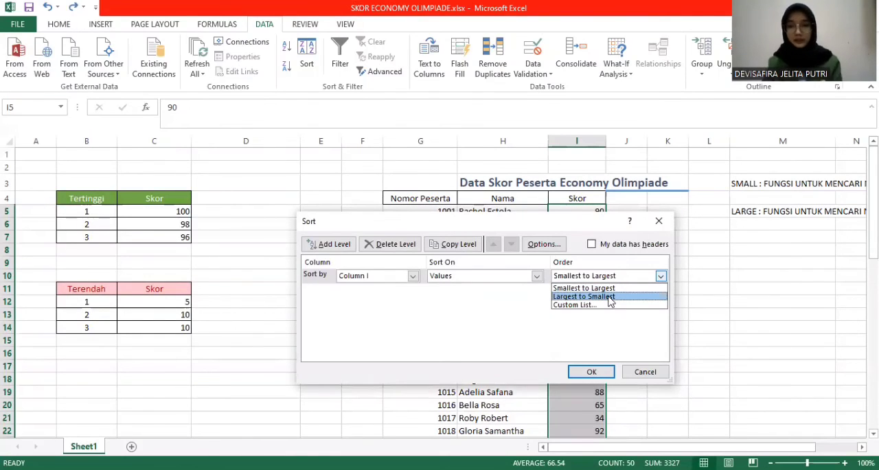
pyautogui.click(610, 296)
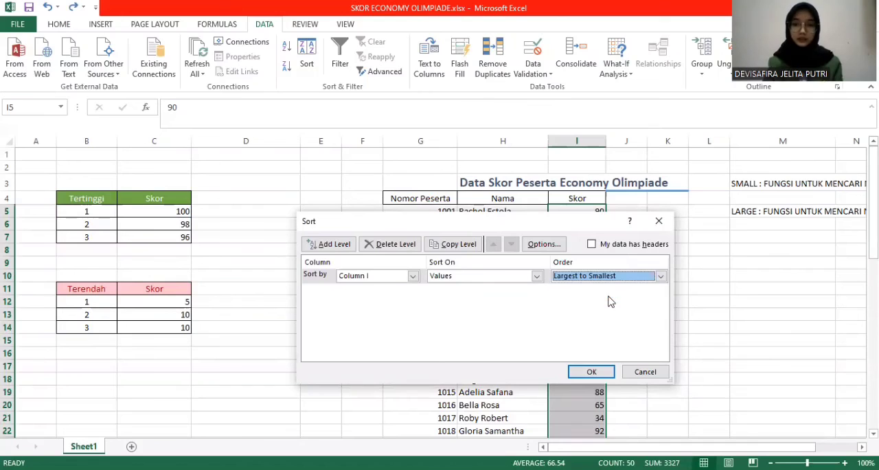
pyautogui.click(582, 372)
pyautogui.click(630, 303)
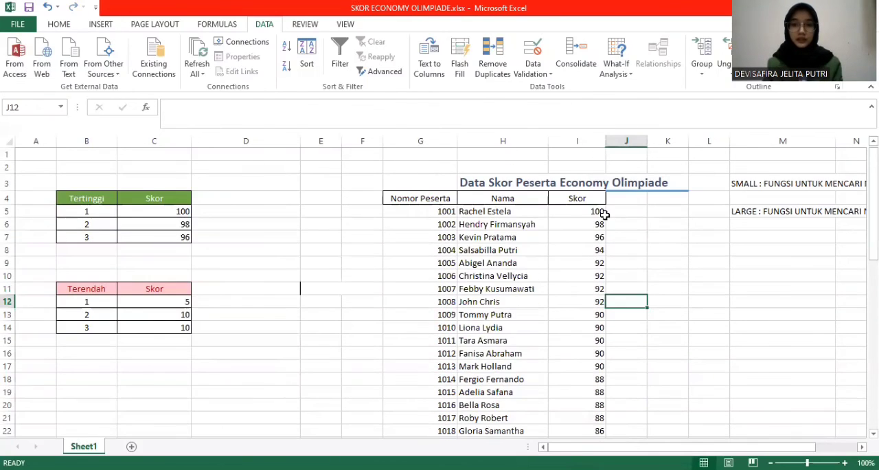
# Review the descending scores down to the last participant and undo that sort
pyautogui.scroll(-1, 580, 252)
pyautogui.scroll(-14, 580, 251)
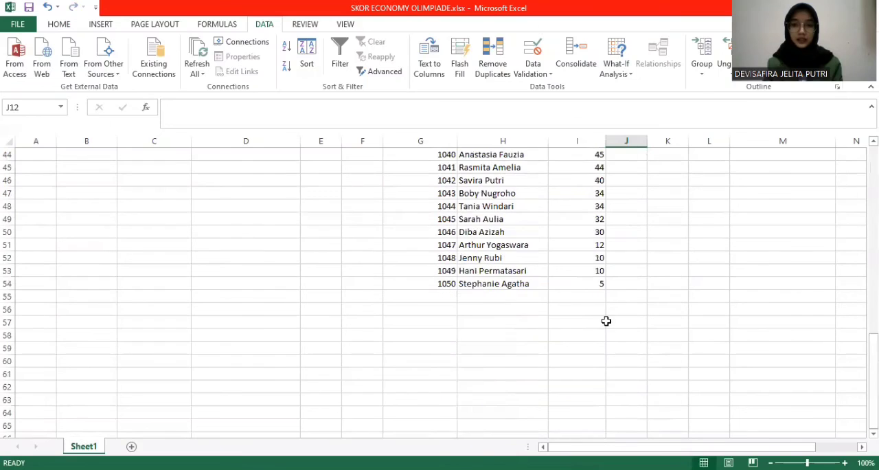
pyautogui.scroll(14, 520, 268)
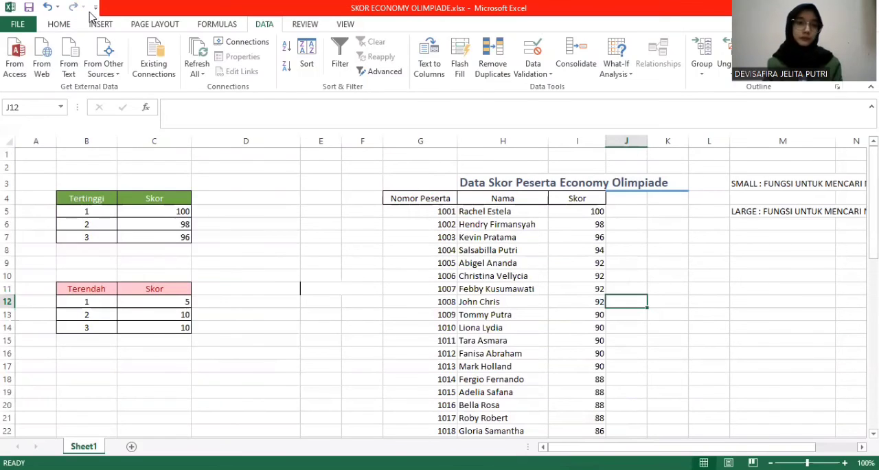
pyautogui.click(46, 7)
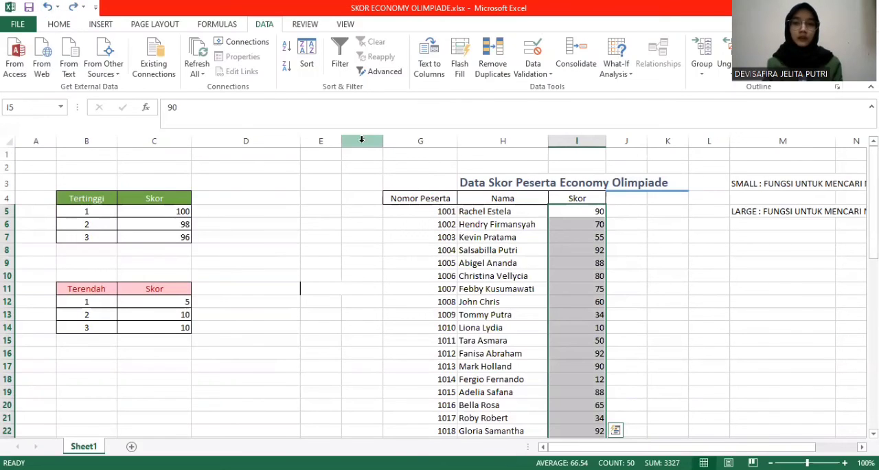
# Sort the participant names in the Nama column, H5:H54, from A to Z, continuing with the current selection only
pyautogui.click(497, 224)
pyautogui.click(496, 212)
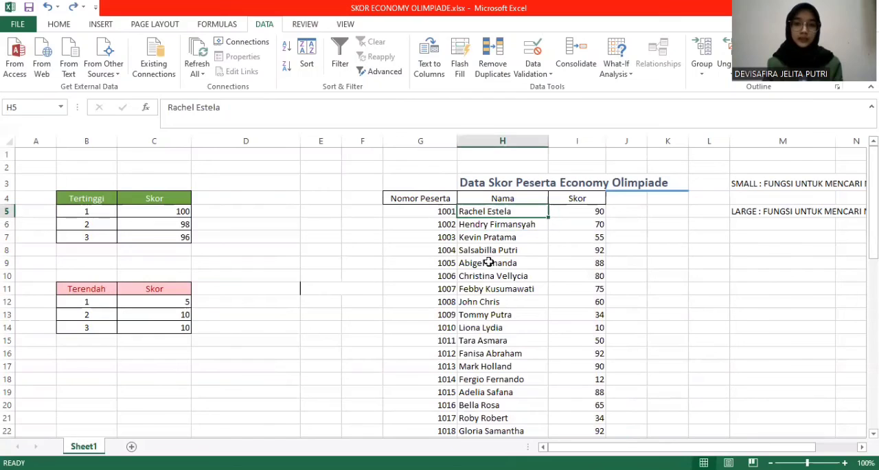
pyautogui.moveTo(495, 212); pyautogui.dragTo(495, 392)
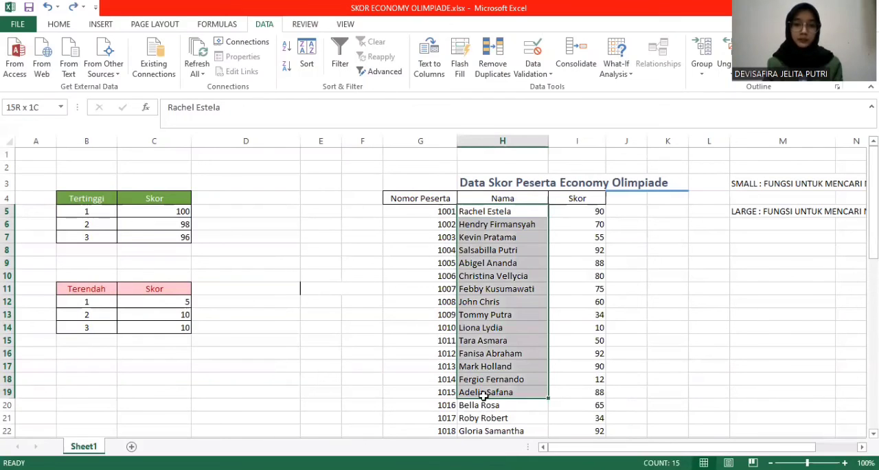
pyautogui.hotkey('ctrl', 'space')
pyautogui.scroll(-8, 384, 143)
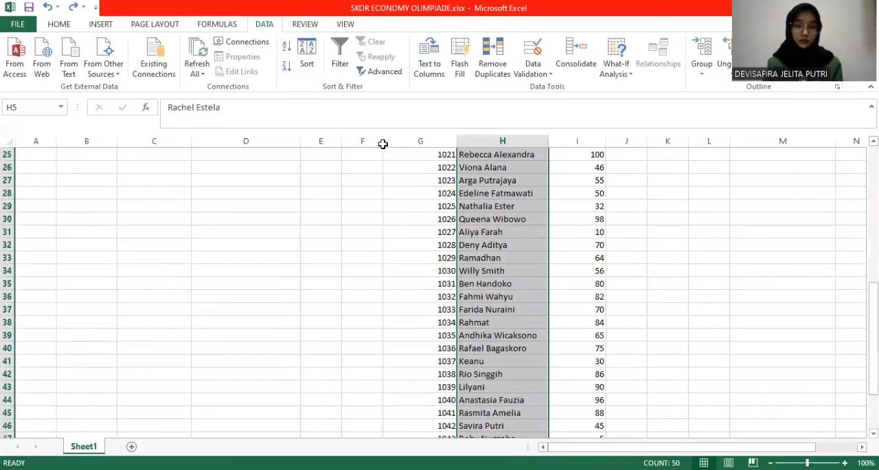
pyautogui.click(392, 312)
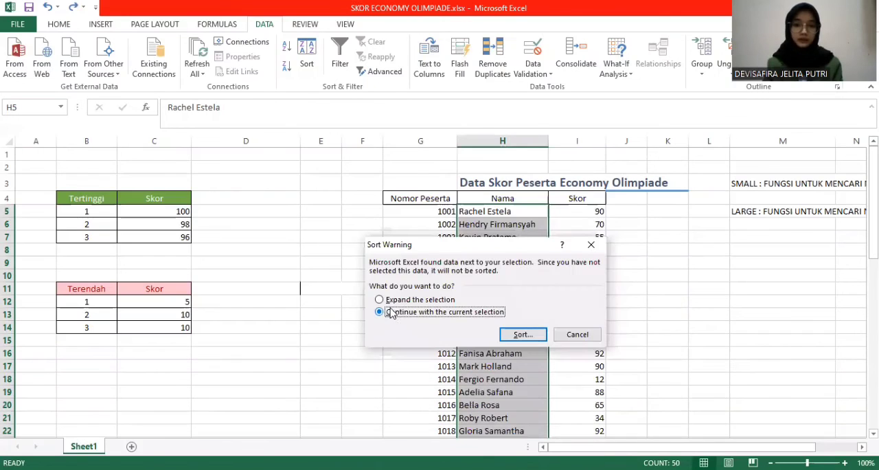
pyautogui.click(535, 335)
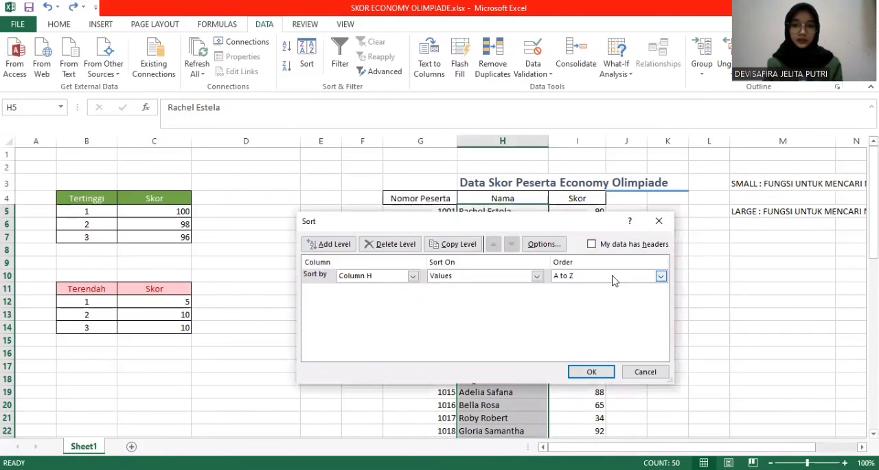
pyautogui.click(661, 278)
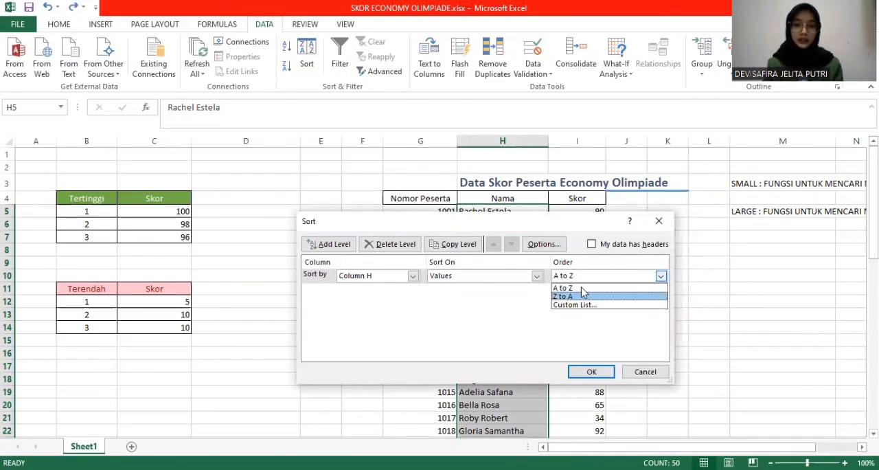
pyautogui.click(583, 288)
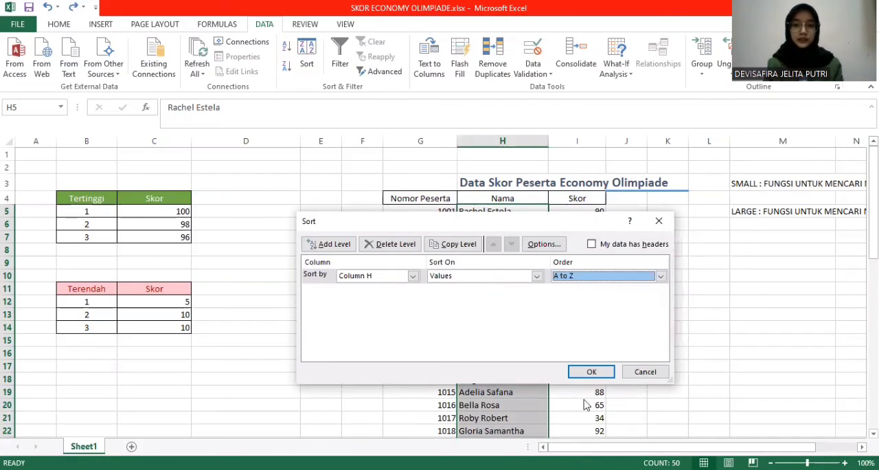
pyautogui.click(591, 372)
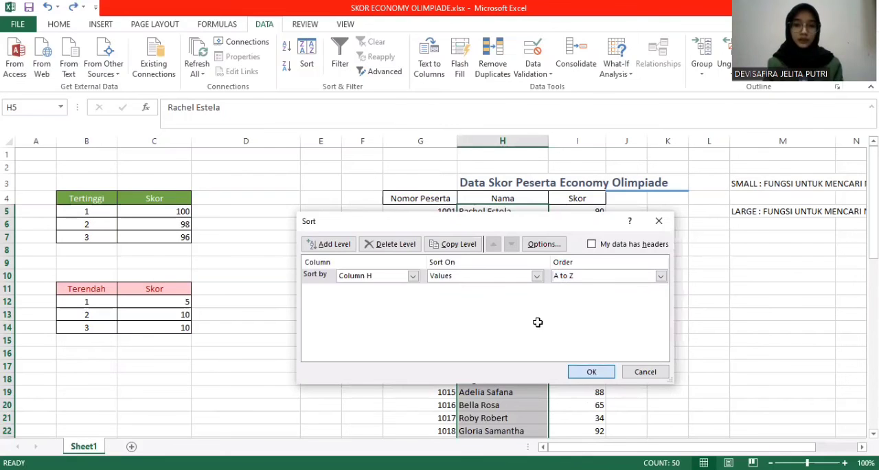
pyautogui.click(667, 299)
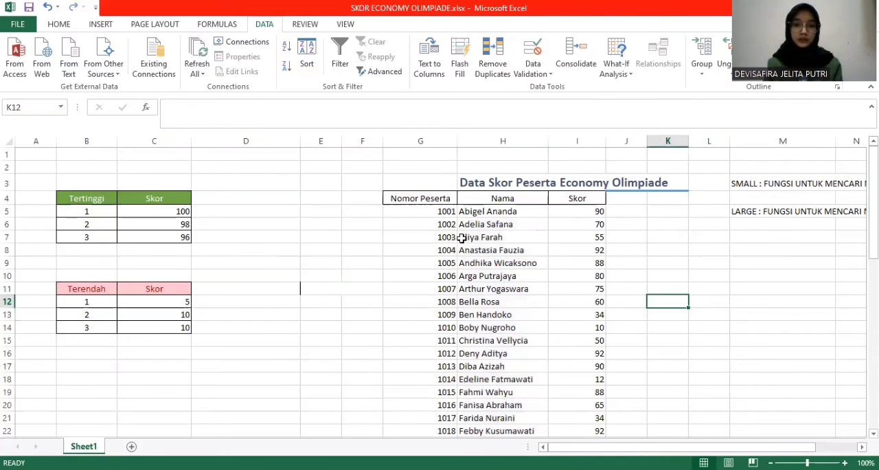
# Review the alphabetical names down to the end of the list and undo the A to Z sort
pyautogui.scroll(-1, 465, 301)
pyautogui.scroll(-15, 462, 301)
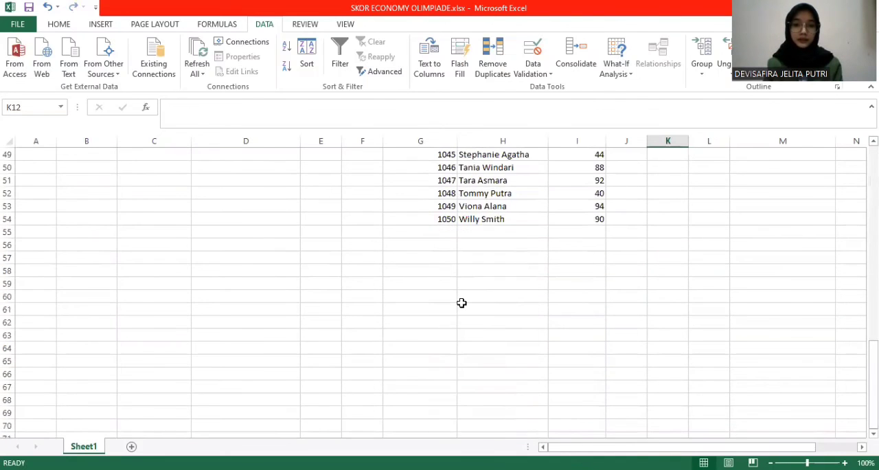
pyautogui.scroll(16, 330, 220)
pyautogui.click(47, 9)
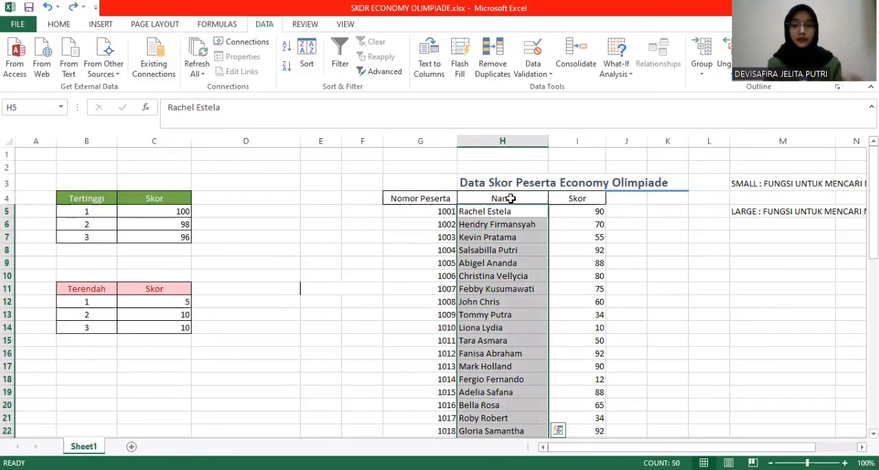
# Sort the names in H5:H54 from Z to A with the current selection only, and review the reordered list
pyautogui.click(302, 59)
pyautogui.click(379, 311)
pyautogui.click(543, 338)
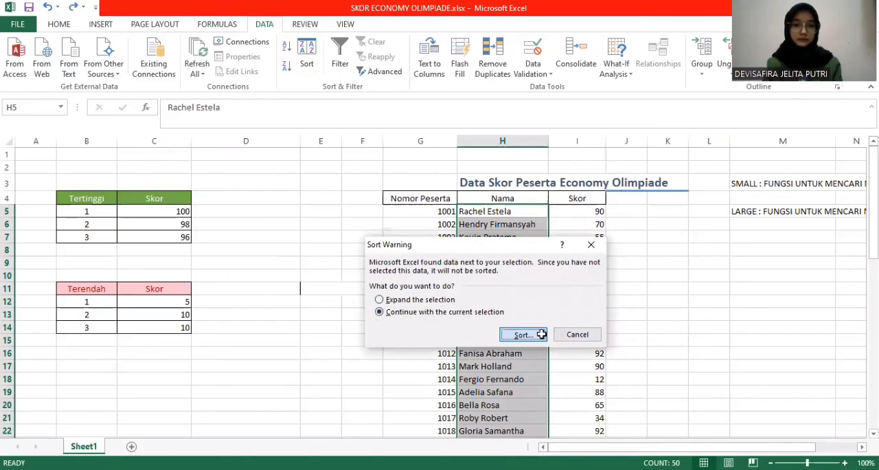
pyautogui.click(582, 277)
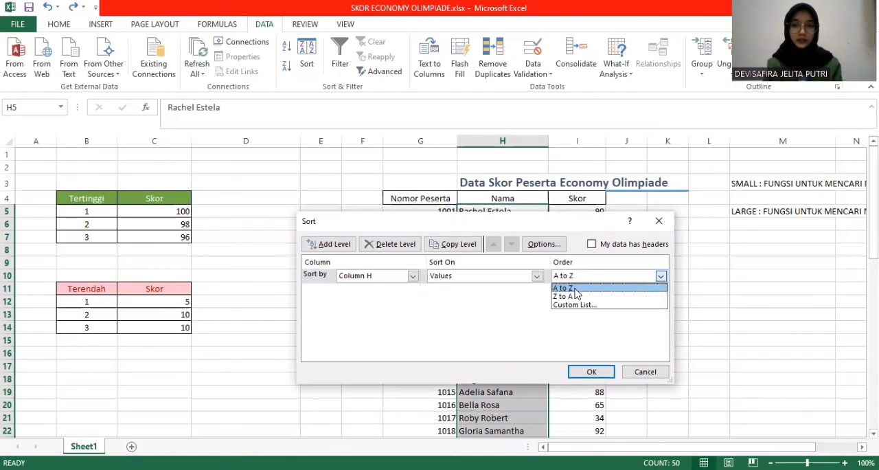
pyautogui.click(572, 297)
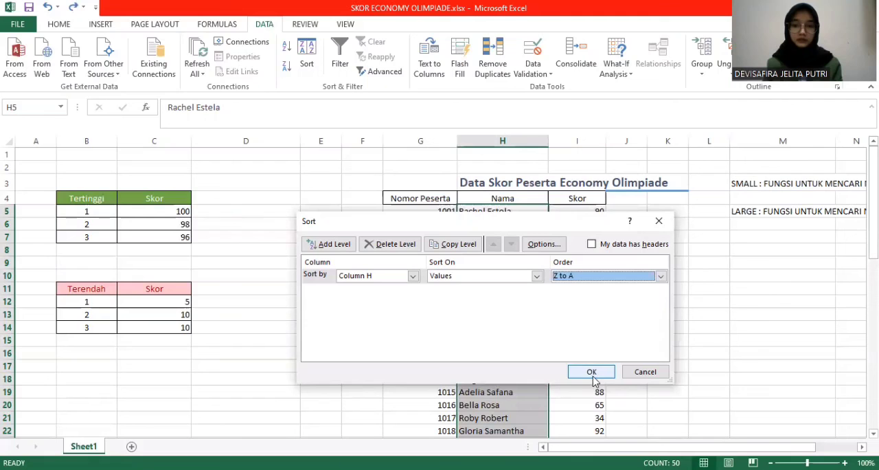
pyautogui.click(591, 371)
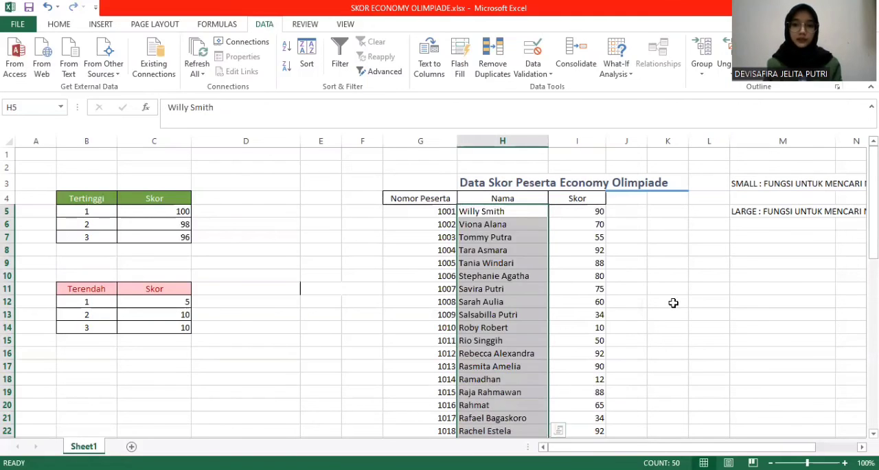
pyautogui.click(667, 302)
pyautogui.scroll(-13, 617, 283)
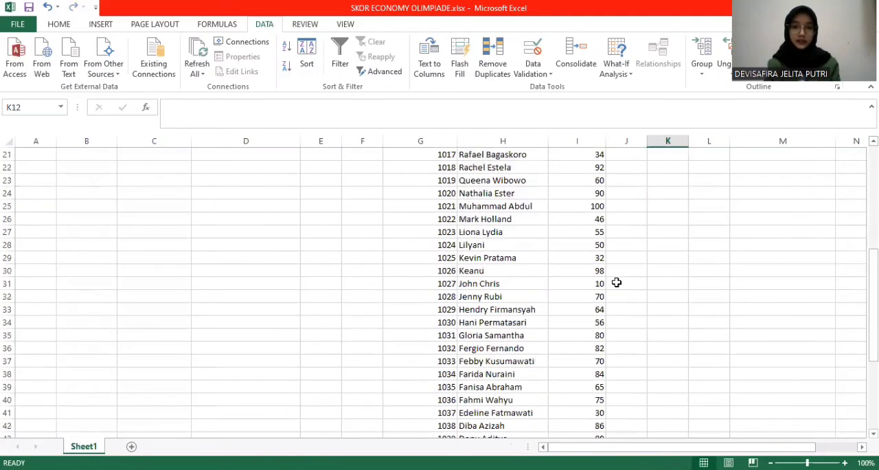
pyautogui.scroll(13, 617, 283)
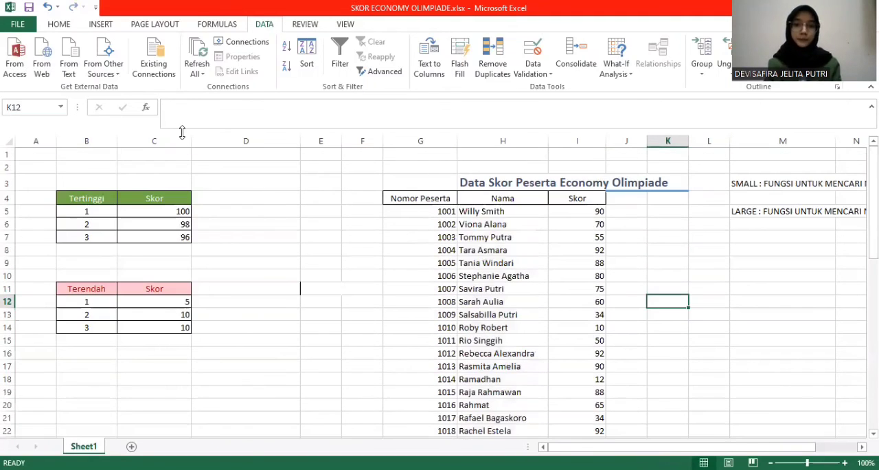